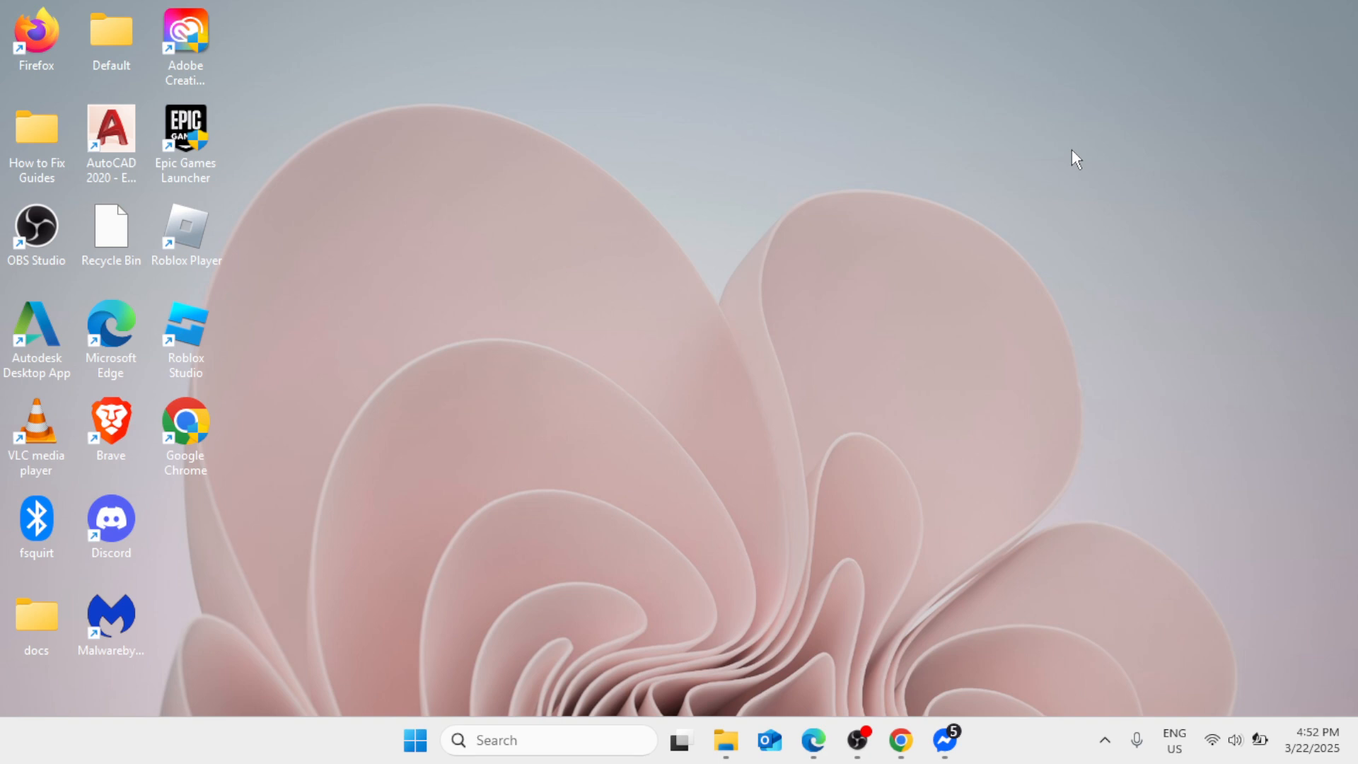
Step: Search Windows for "proxy settings" and open the Proxy settings page
left_click(503, 748)
type("pr")
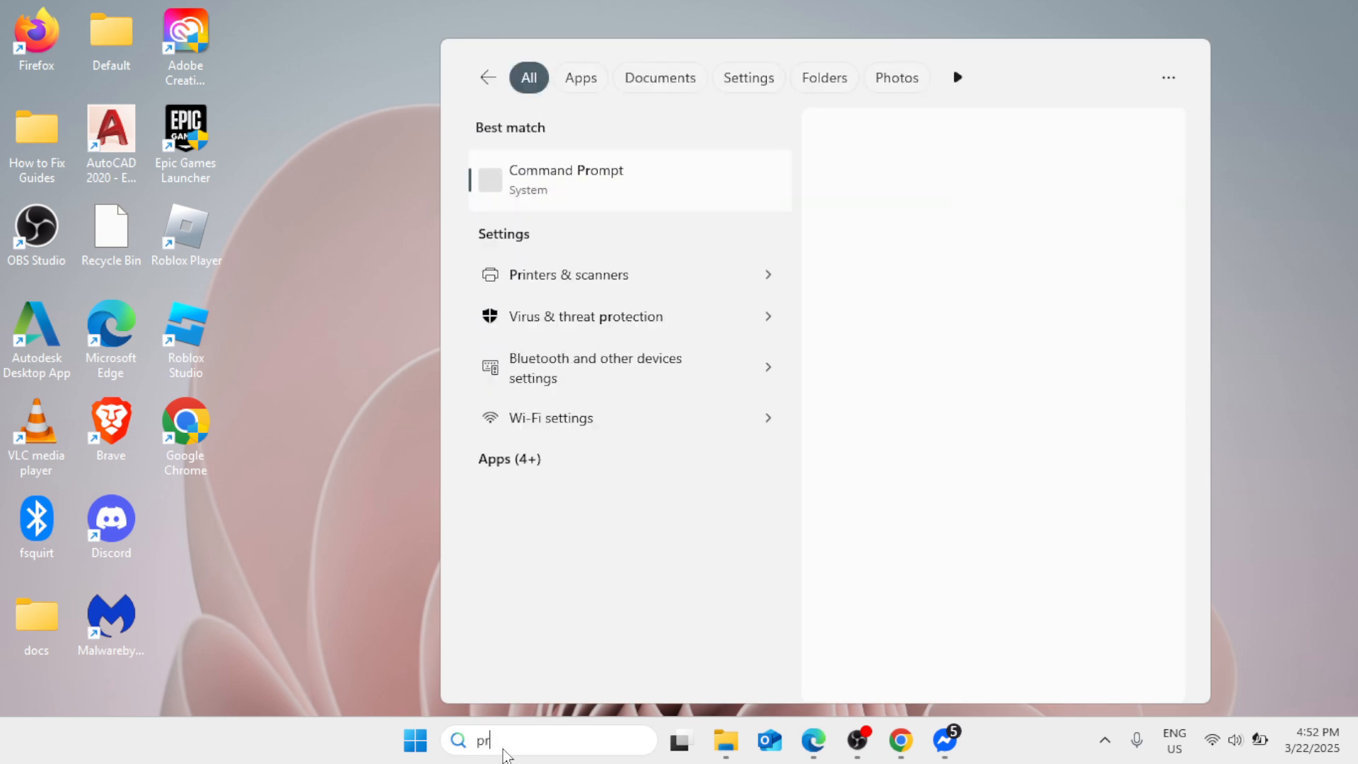
type("oxy settingsy settings")
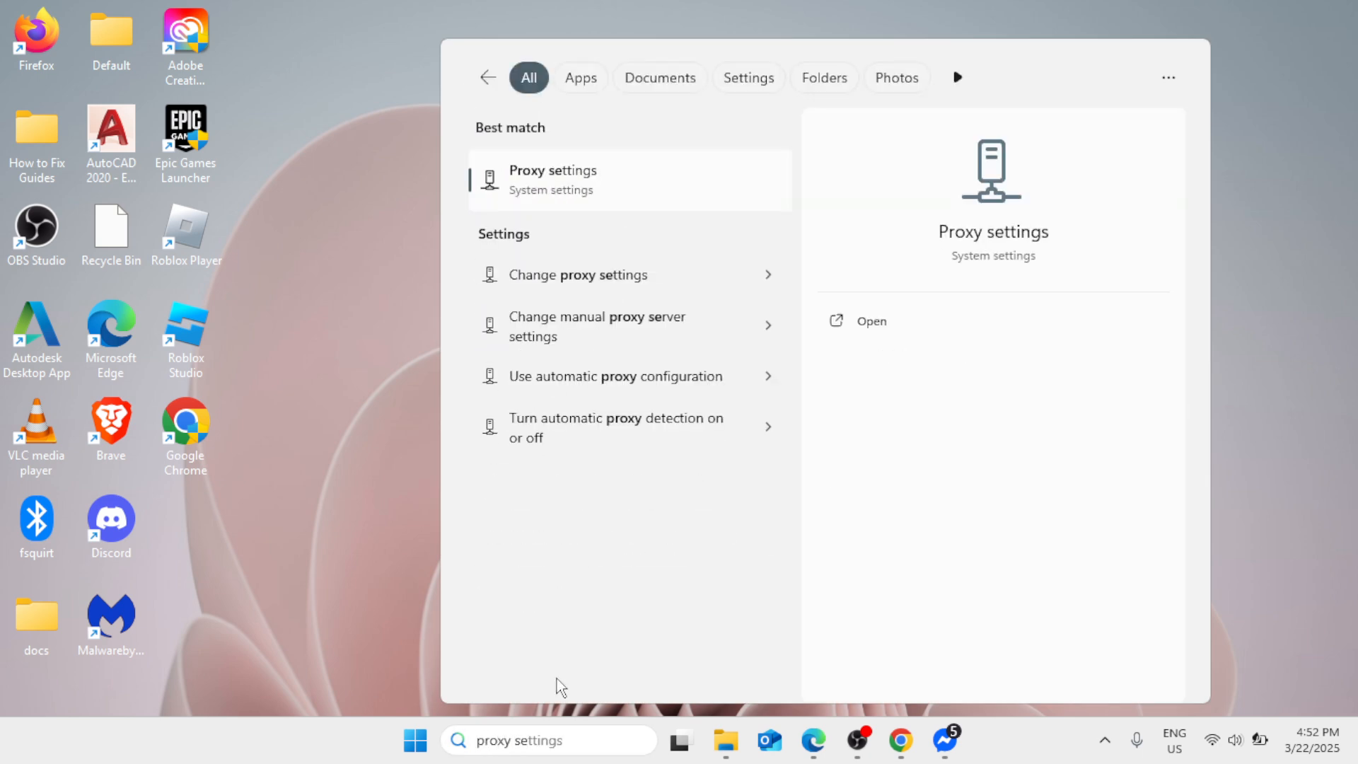
left_click(611, 192)
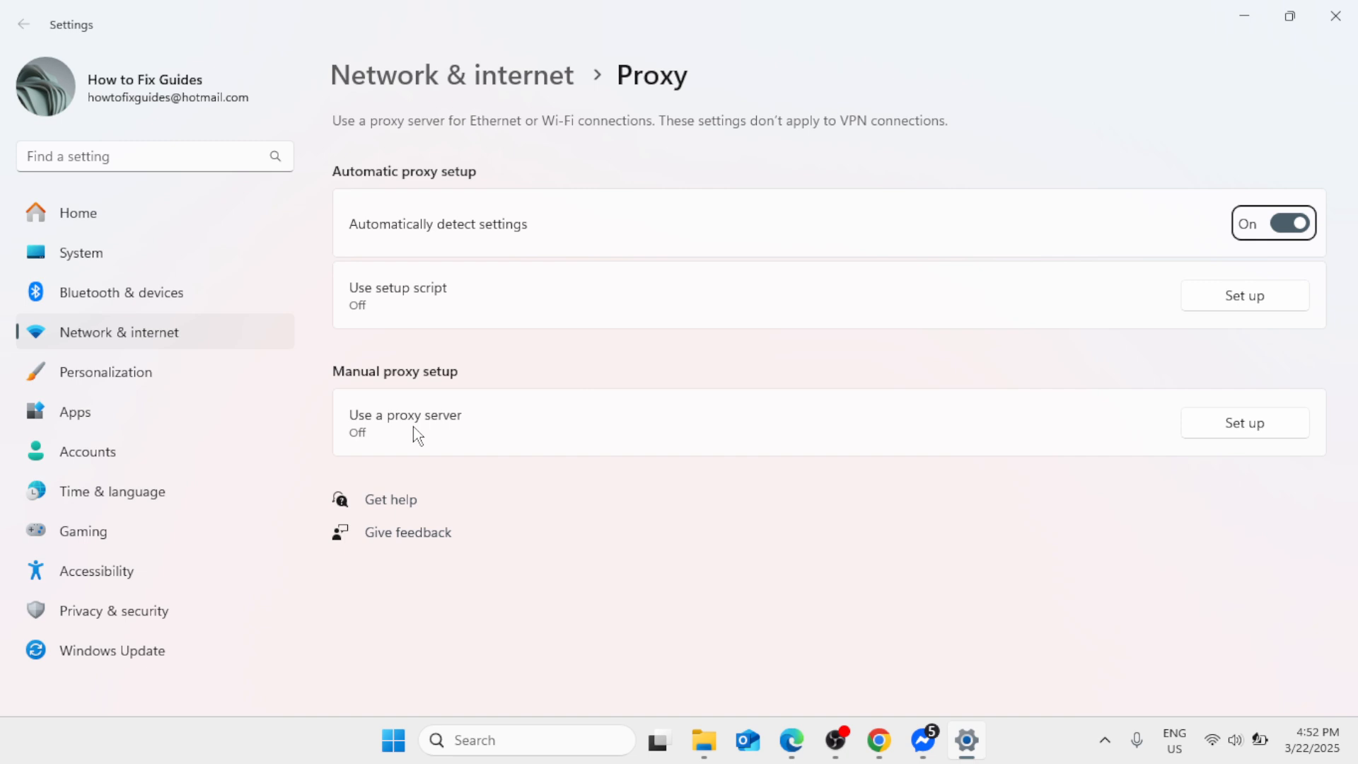
Step: Set Use a proxy server to Off in the manual proxy setup, save it, and close Settings
left_click(1202, 433)
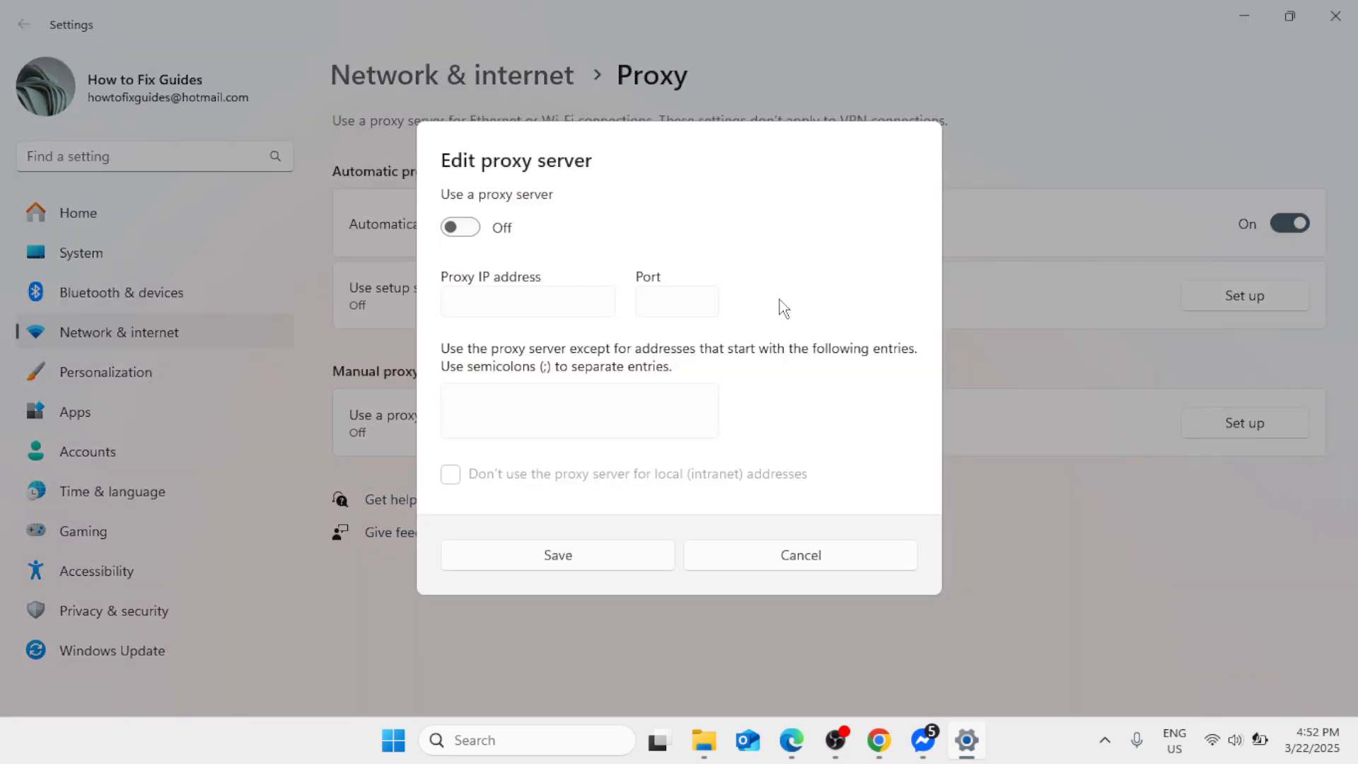
left_click(464, 230)
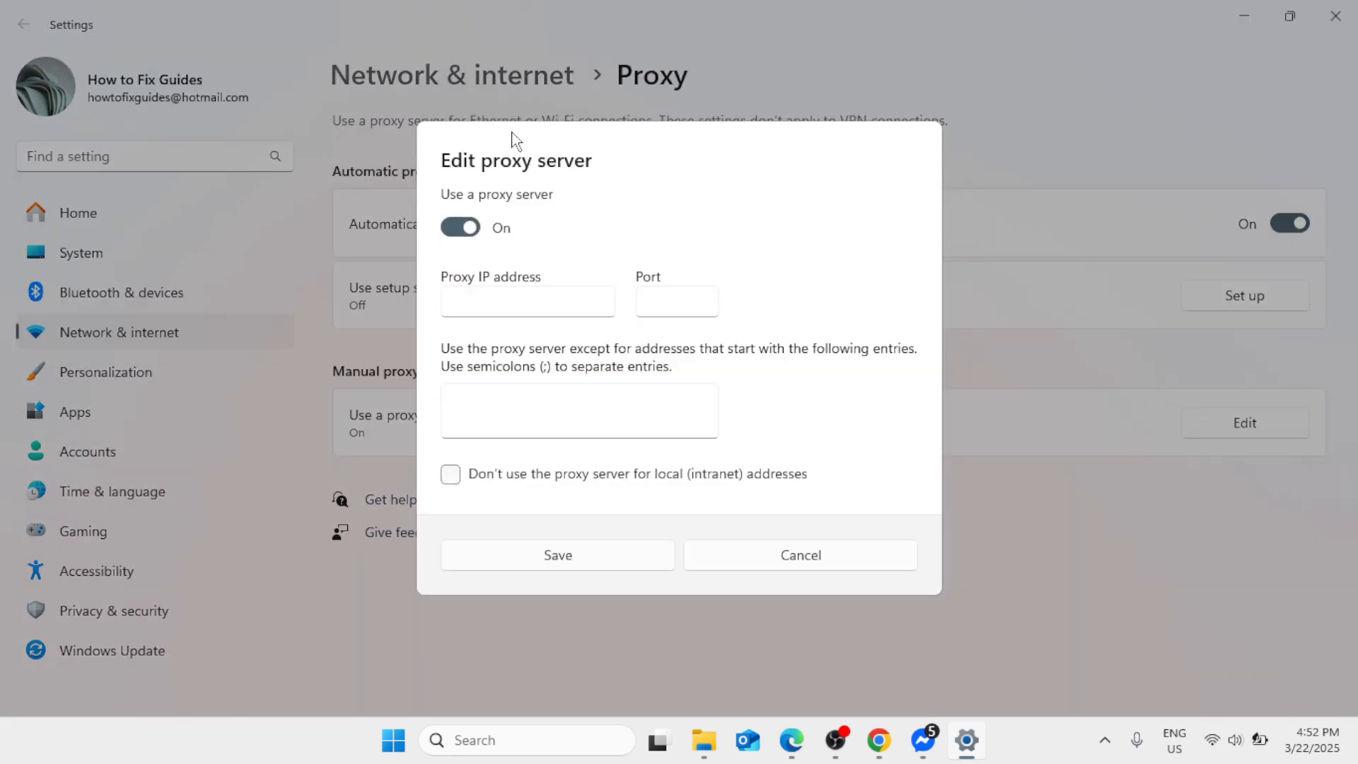
left_click(467, 228)
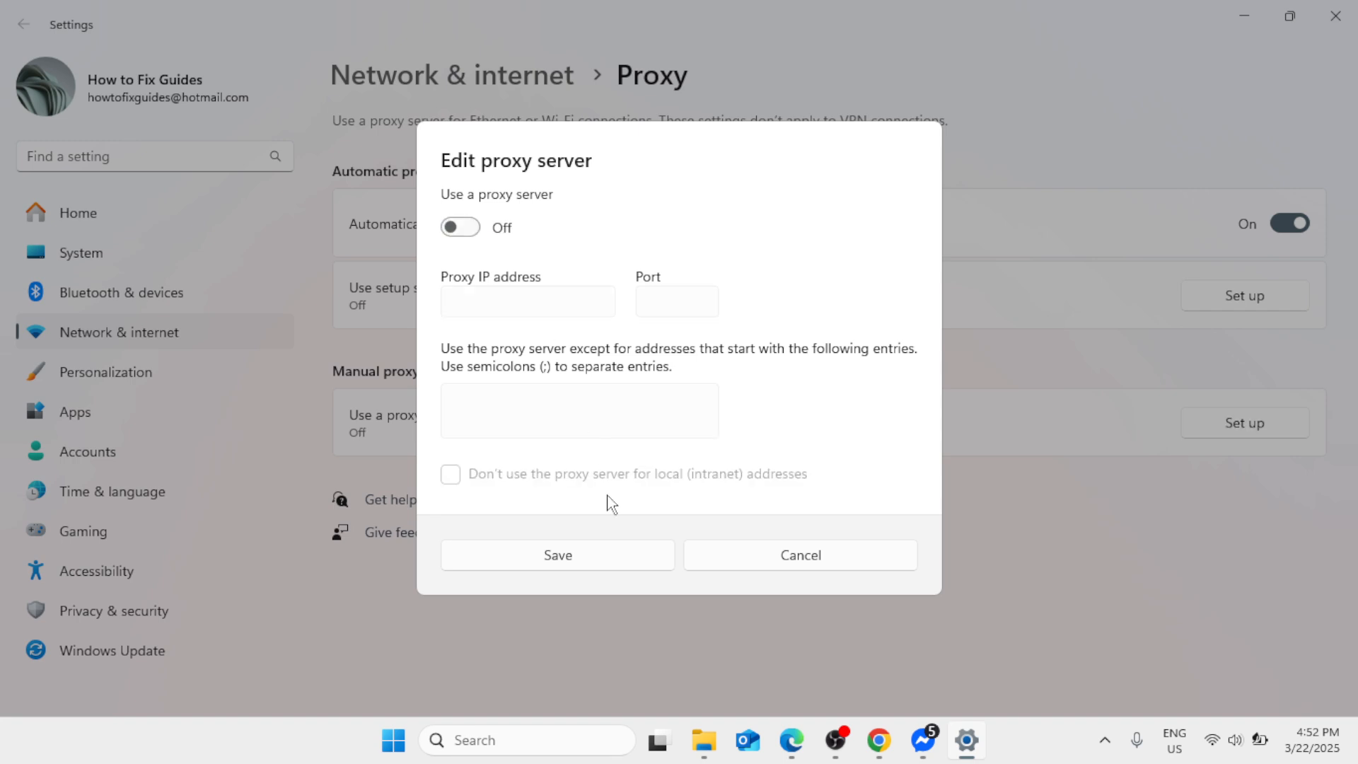
left_click(548, 562)
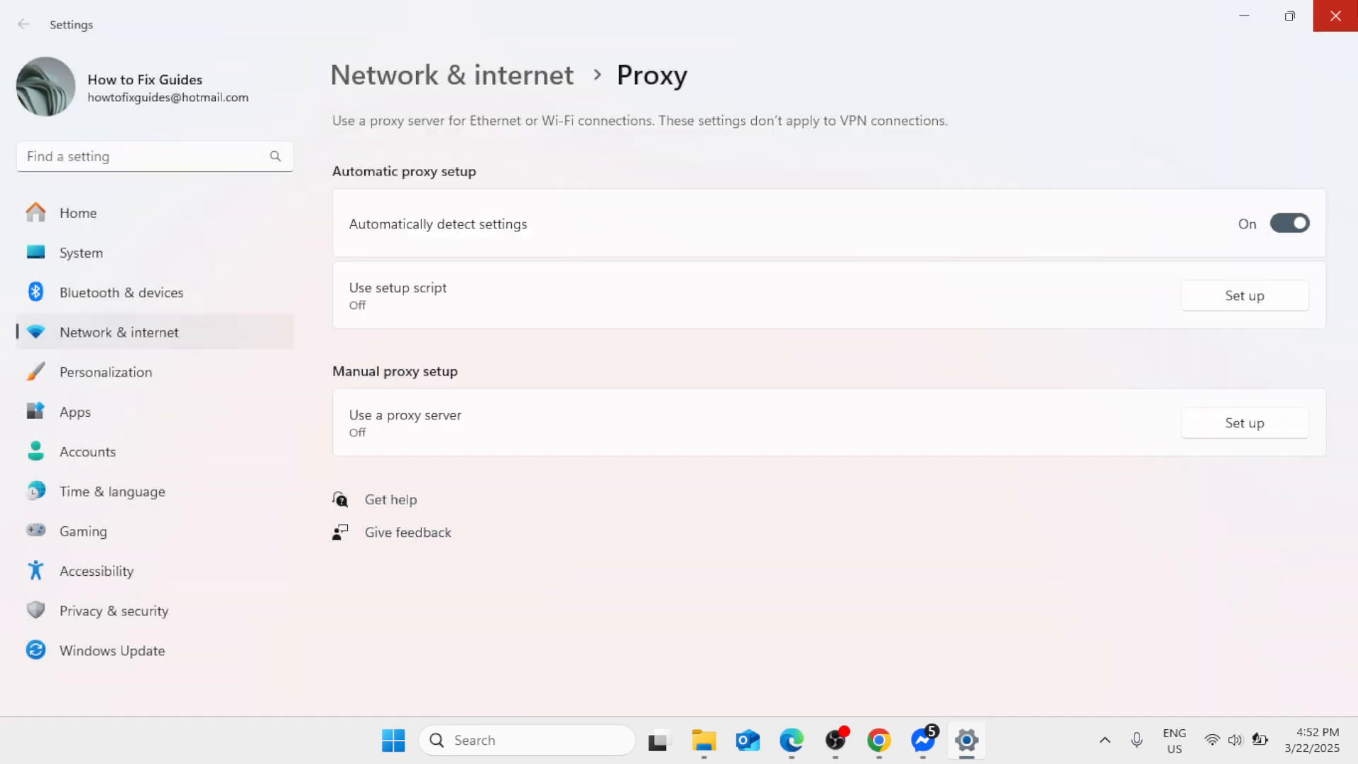
left_click(1335, 15)
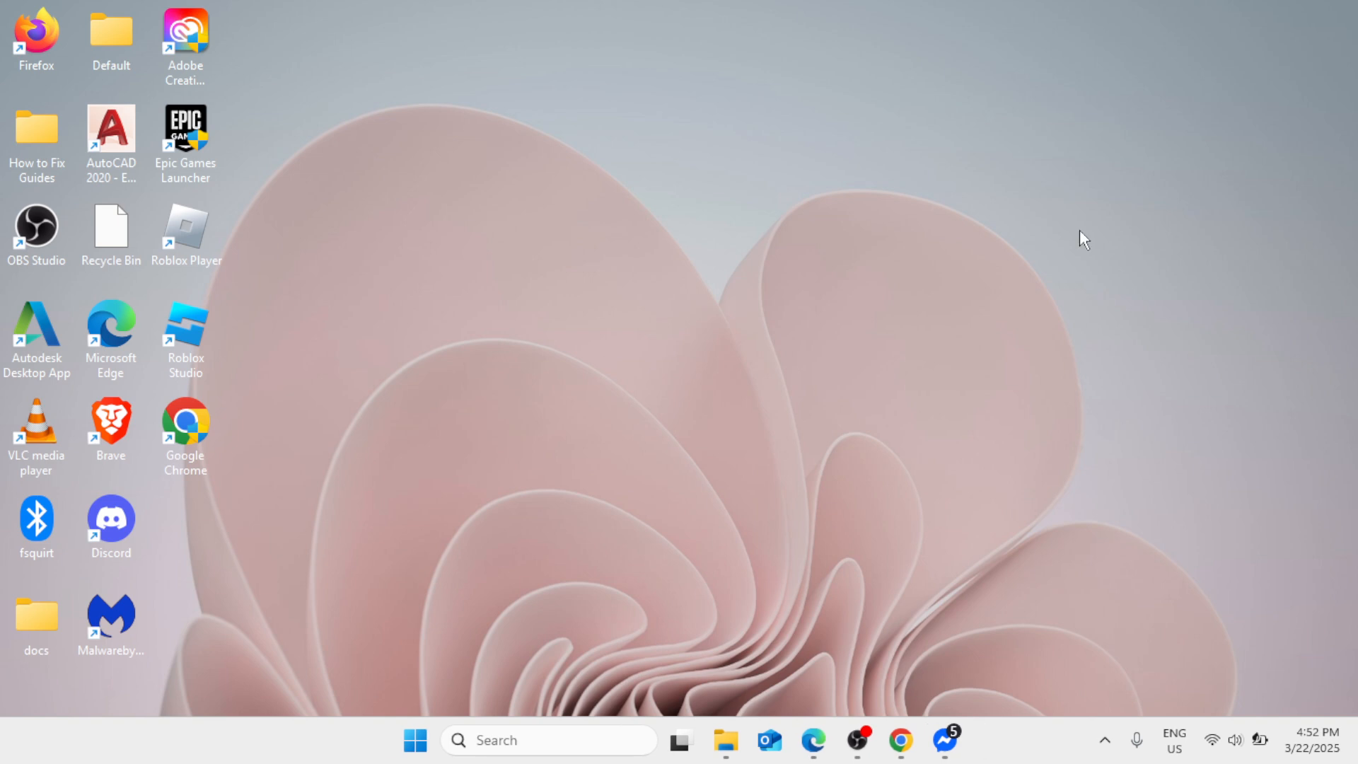
Step: Search Windows for "internet options" and open Internet Options
left_click(509, 740)
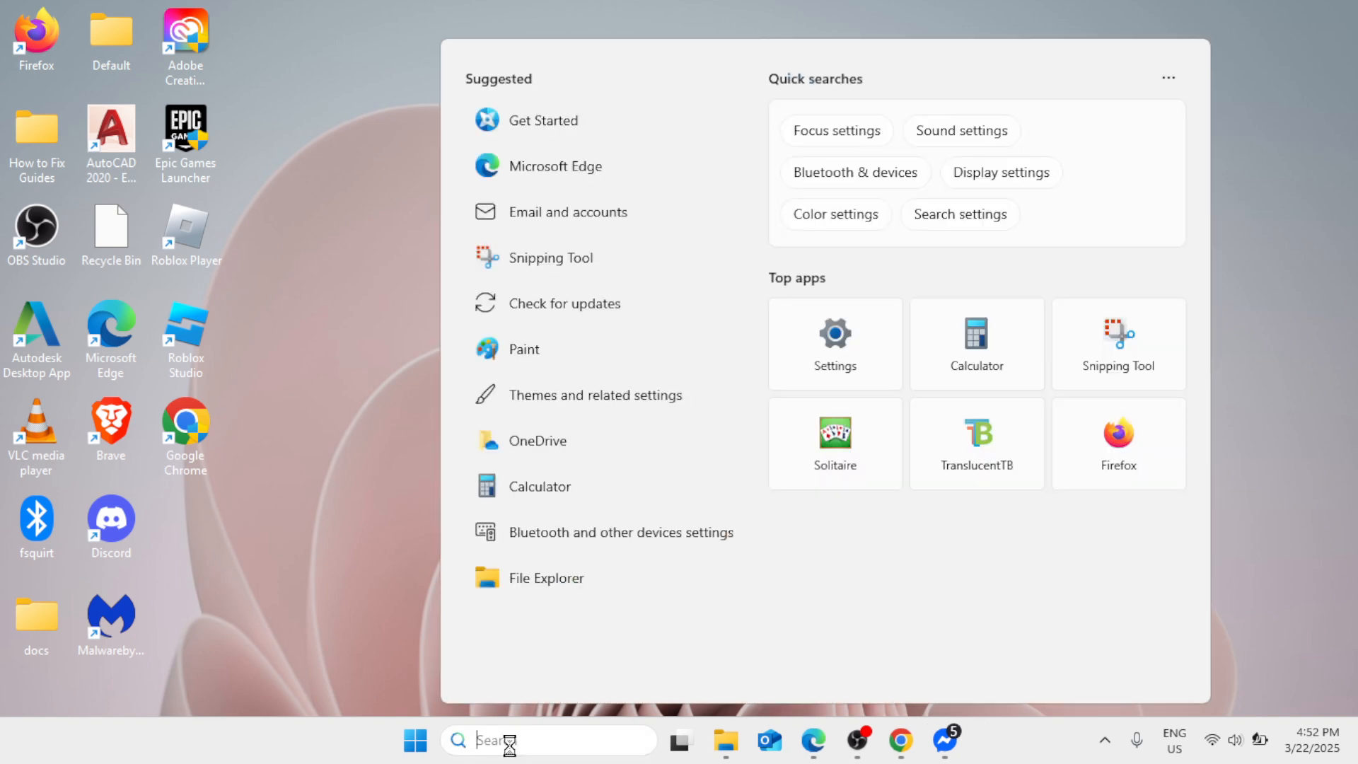
type("inter")
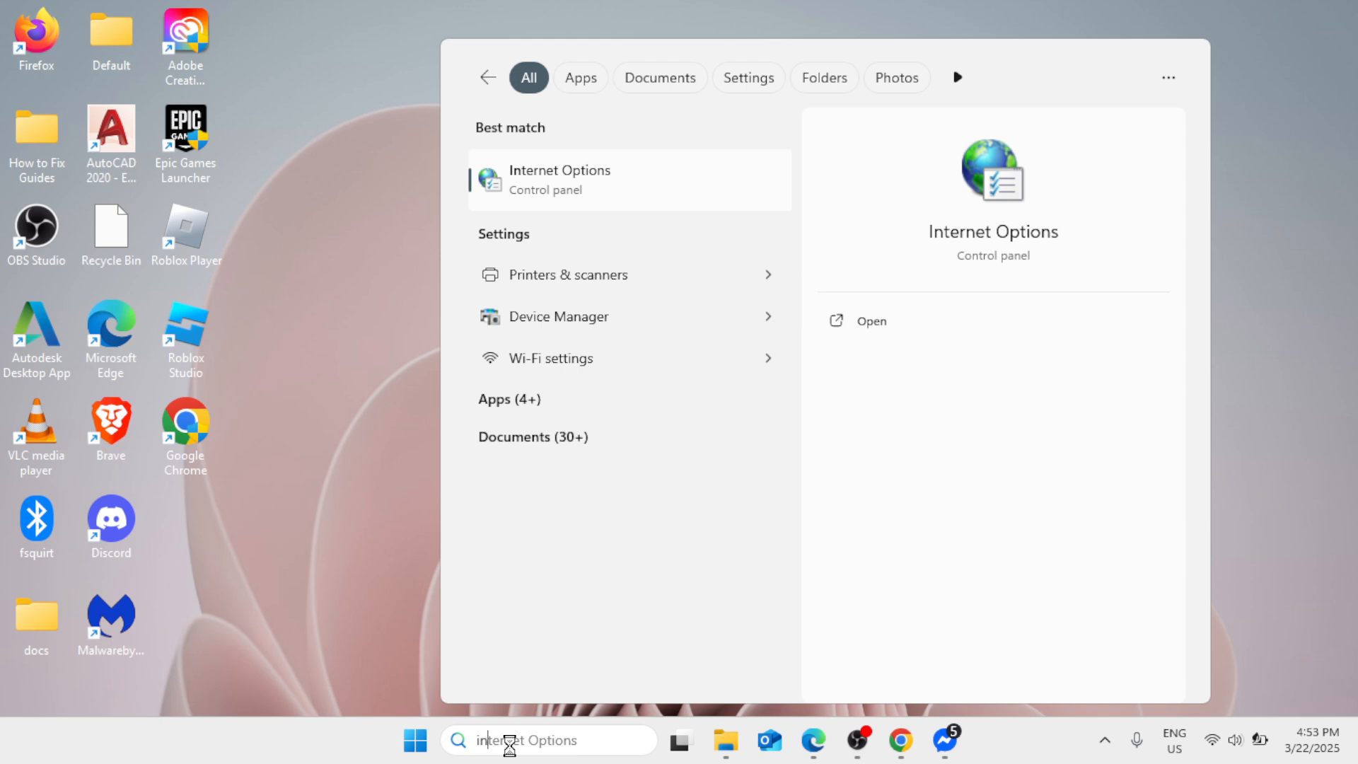
type("net ")
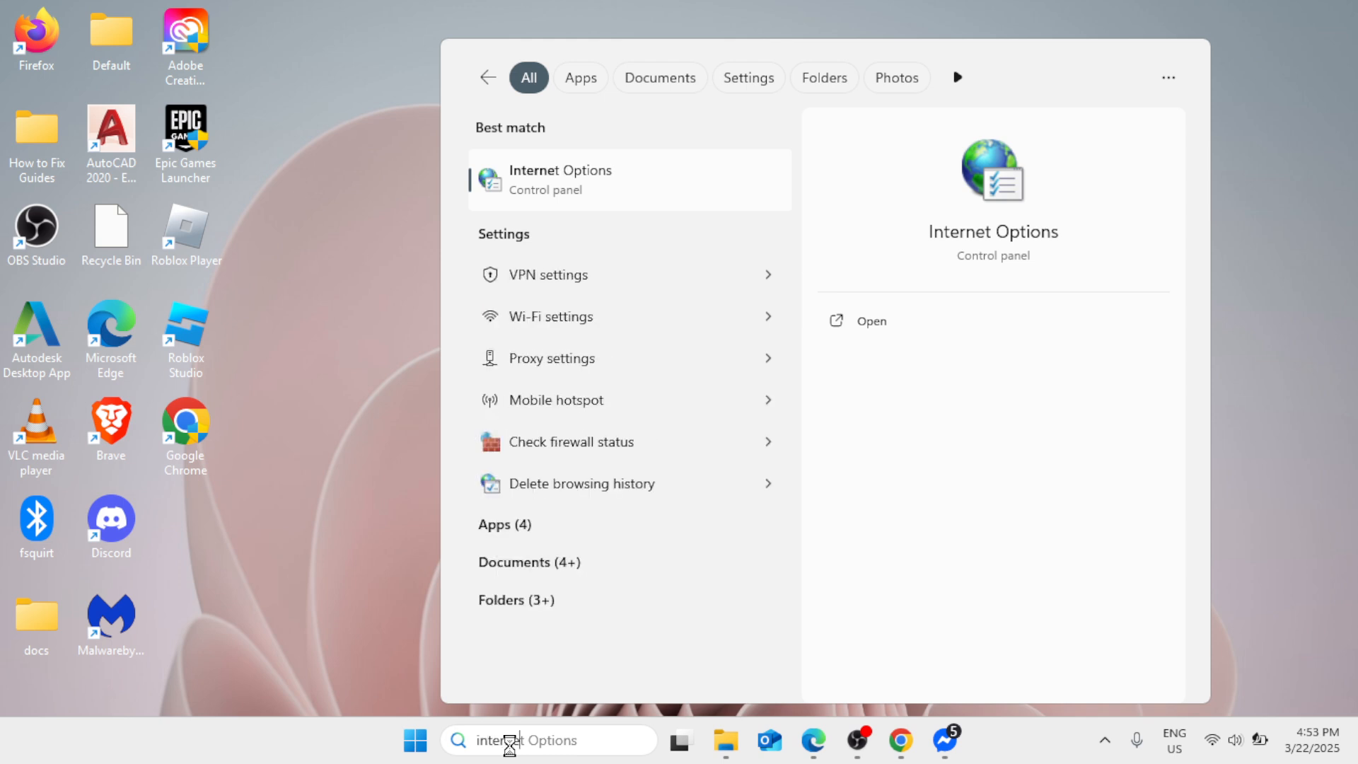
type("option")
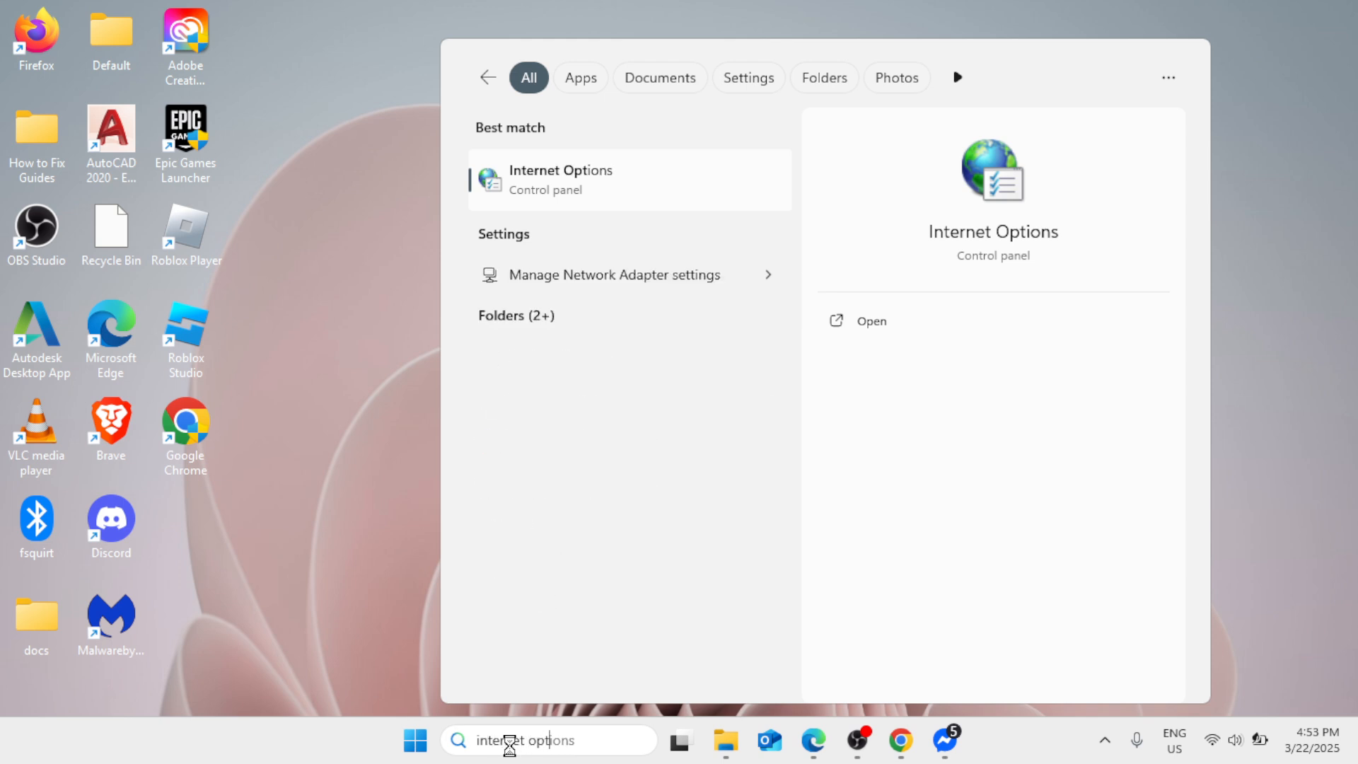
type("s")
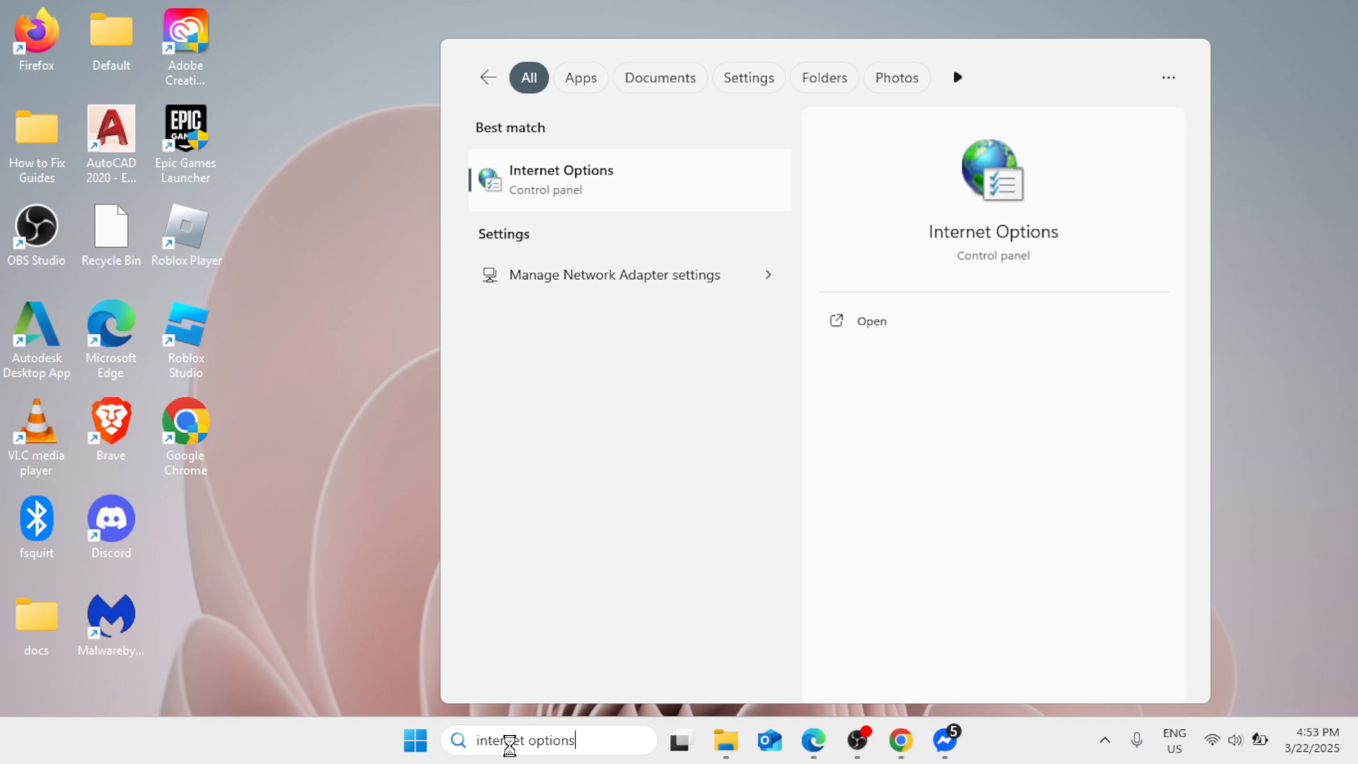
left_click(606, 189)
Step: Leave the proxy server for the LAN disabled in the connection's LAN settings and accept both dialogs
left_click_drag(394, 142, 659, 111)
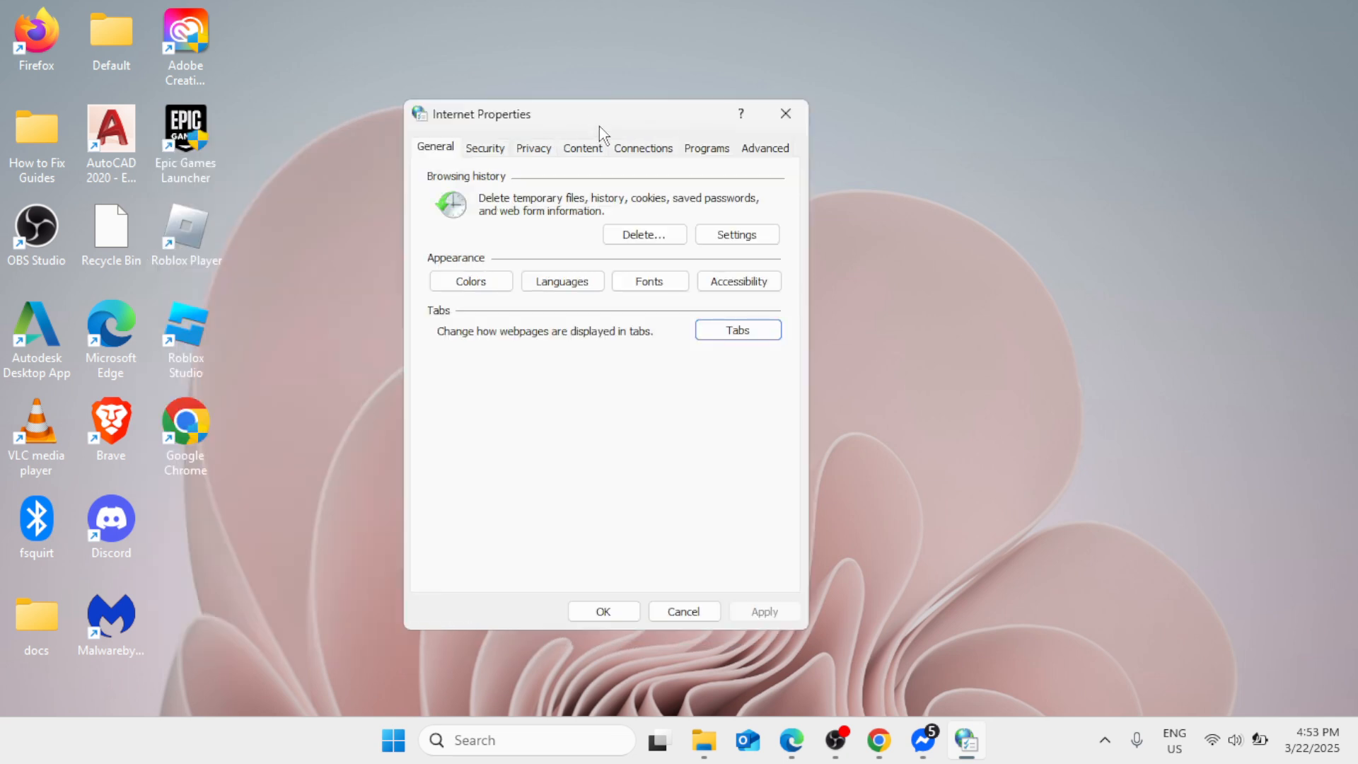
left_click(629, 153)
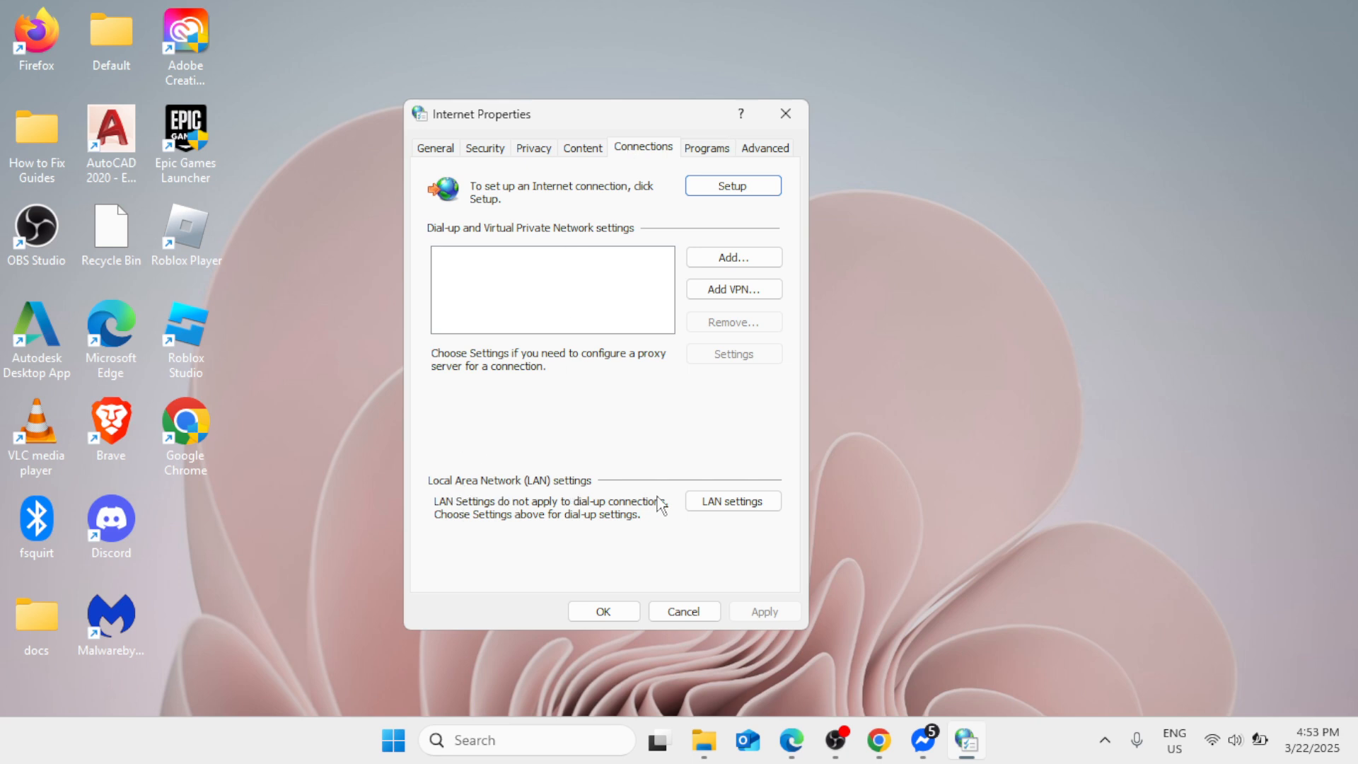
left_click(728, 505)
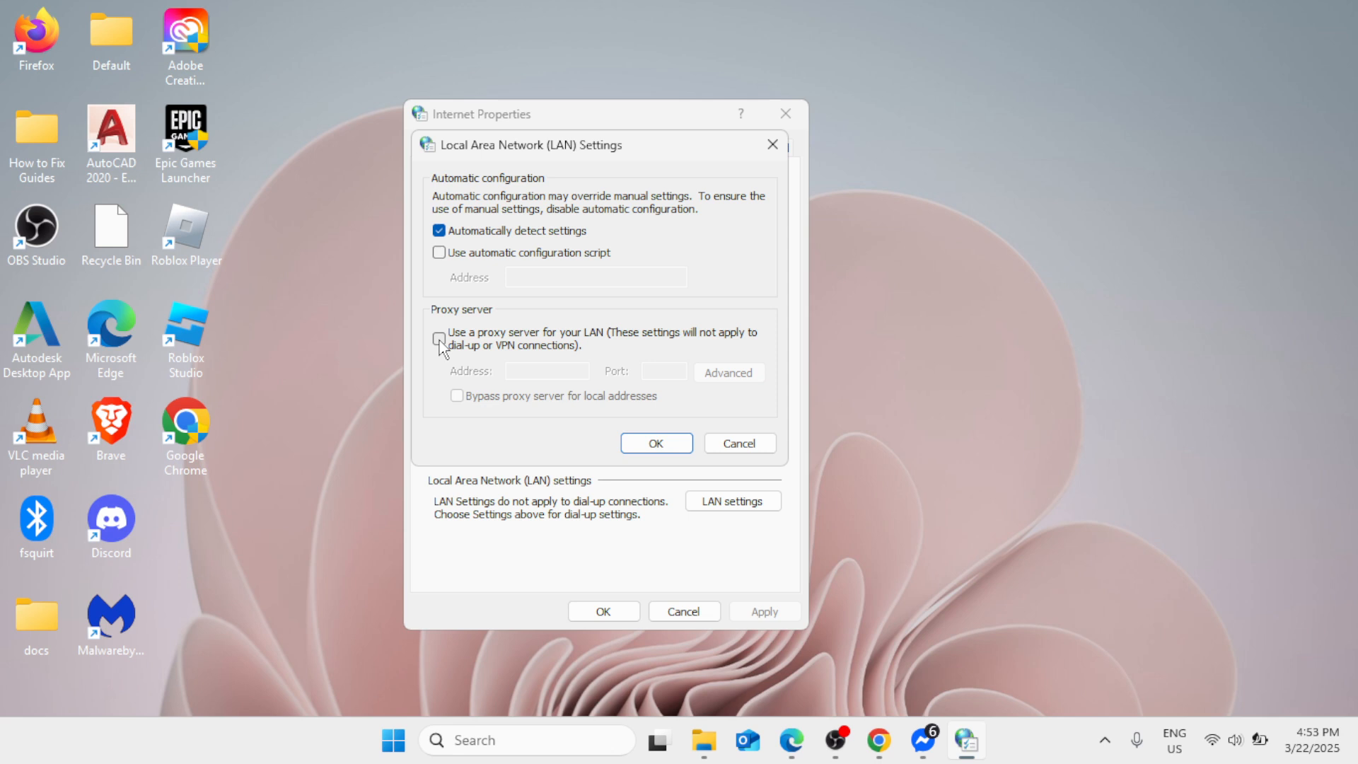
left_click(439, 339)
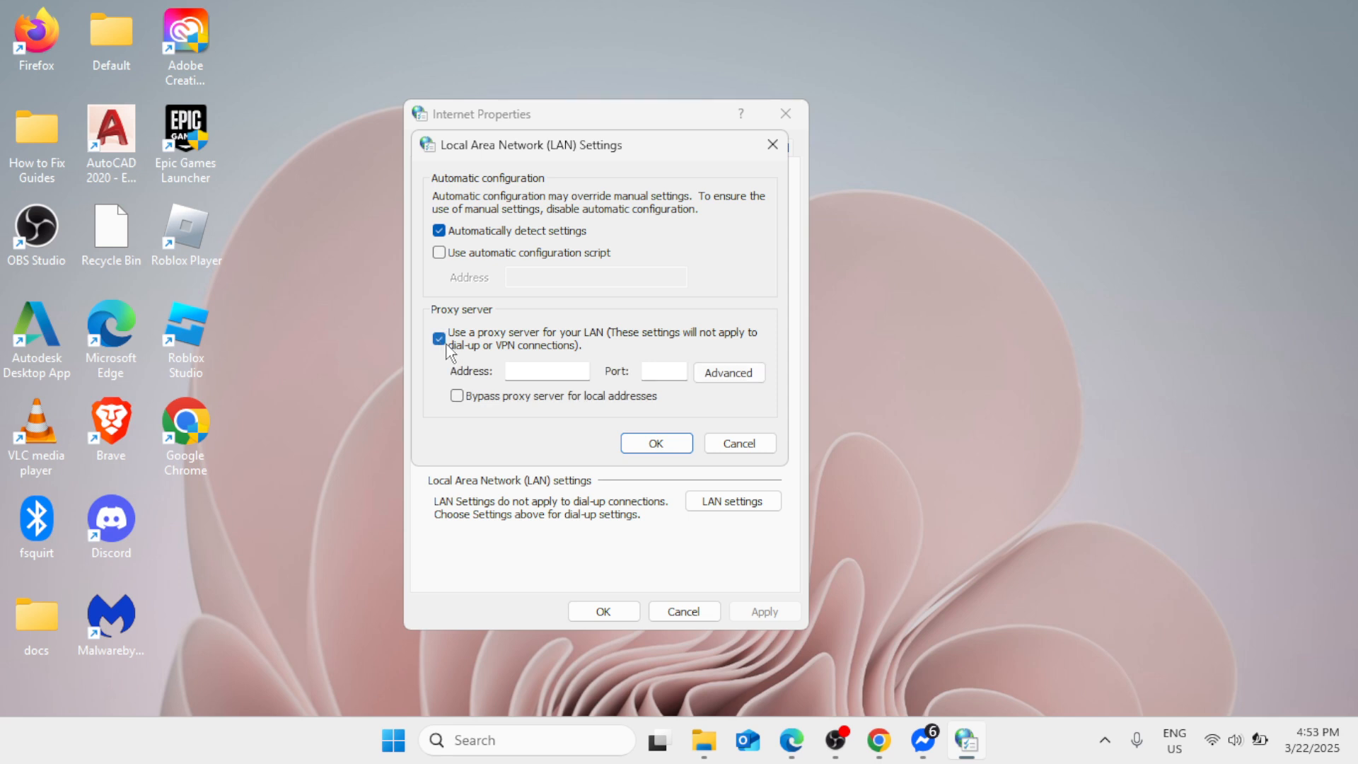
left_click(444, 343)
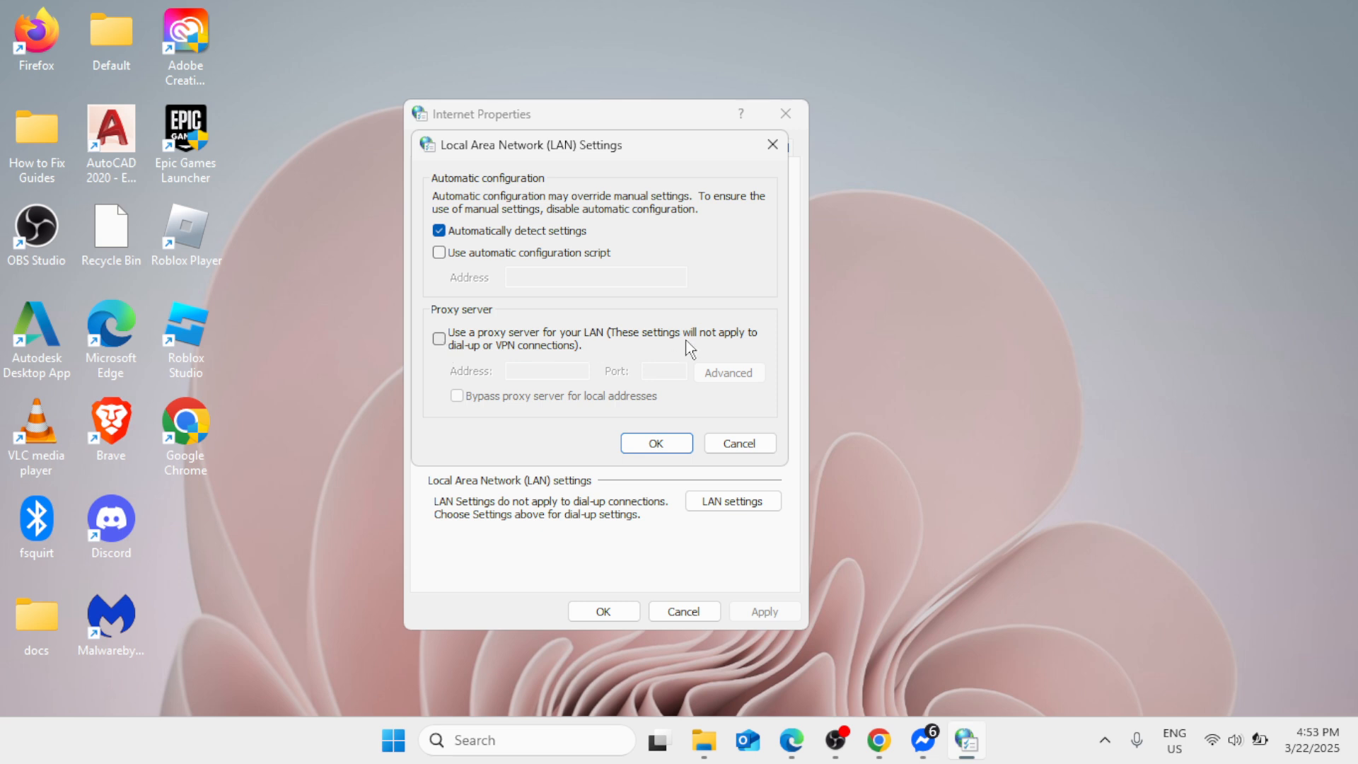
left_click(663, 447)
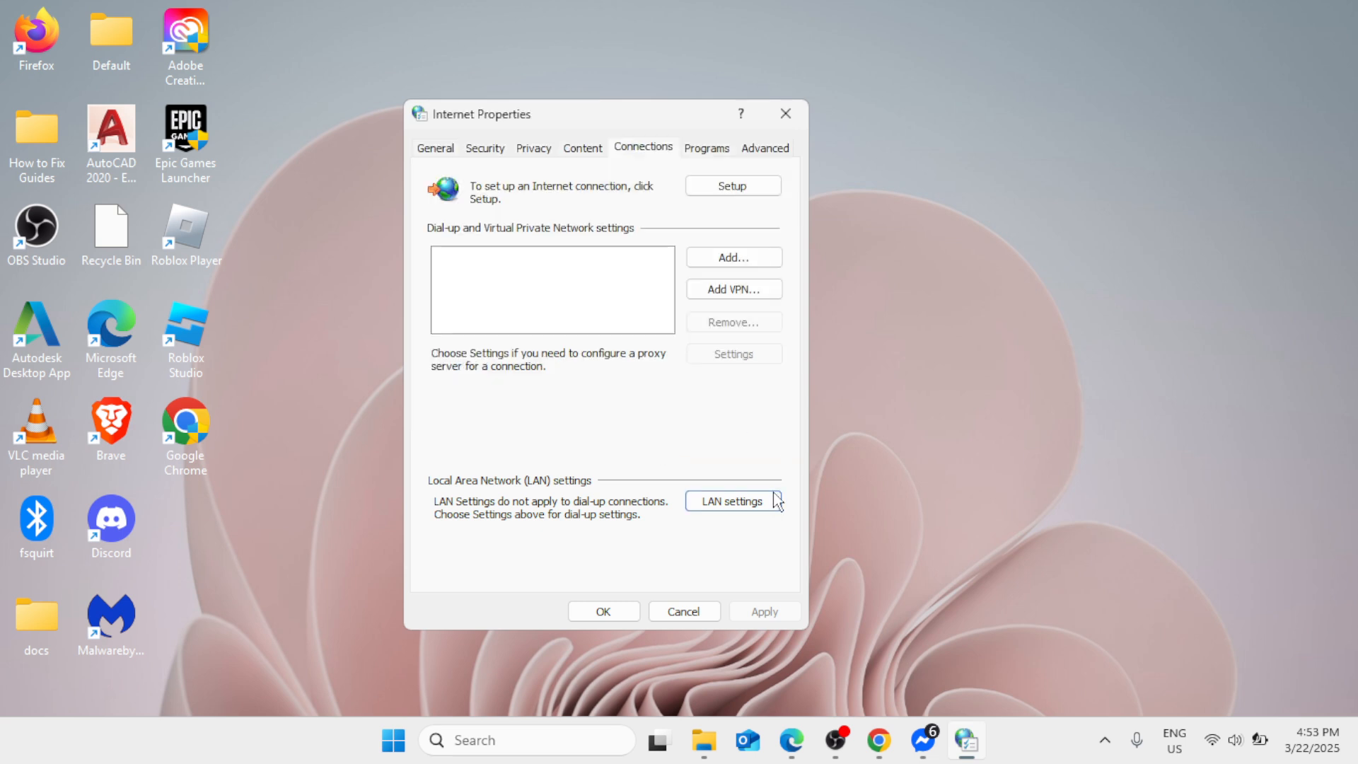
left_click(603, 611)
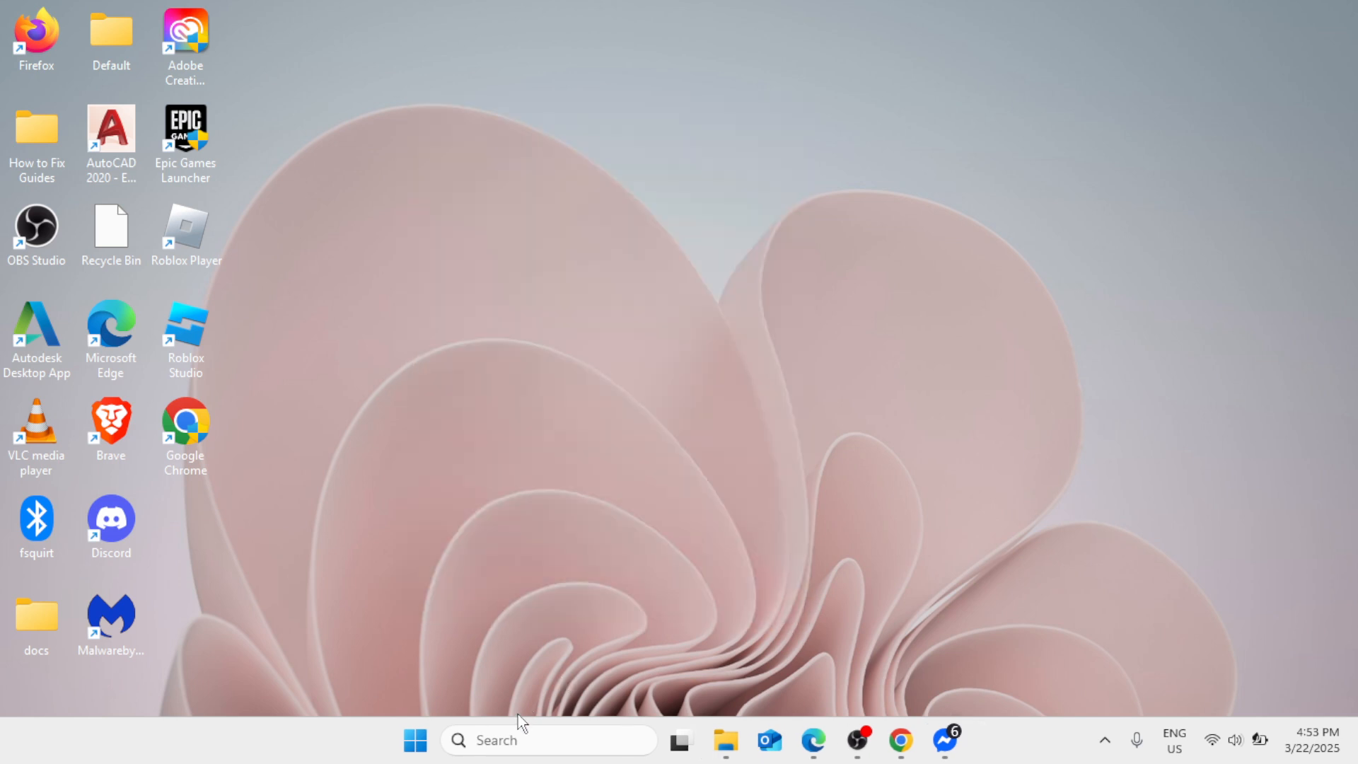
Step: Search Windows for "ncpa.cpl" and open the Network Connections window
left_click(507, 745)
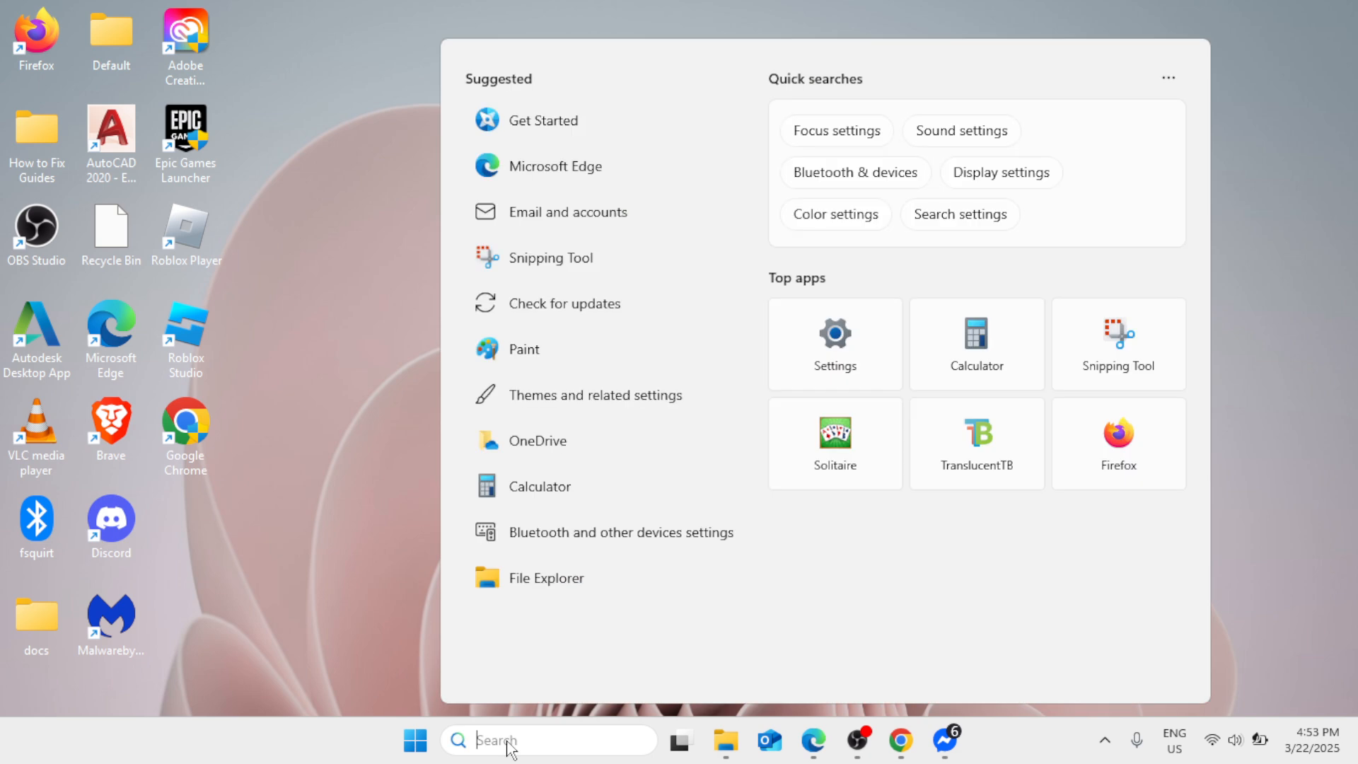
type("ncp")
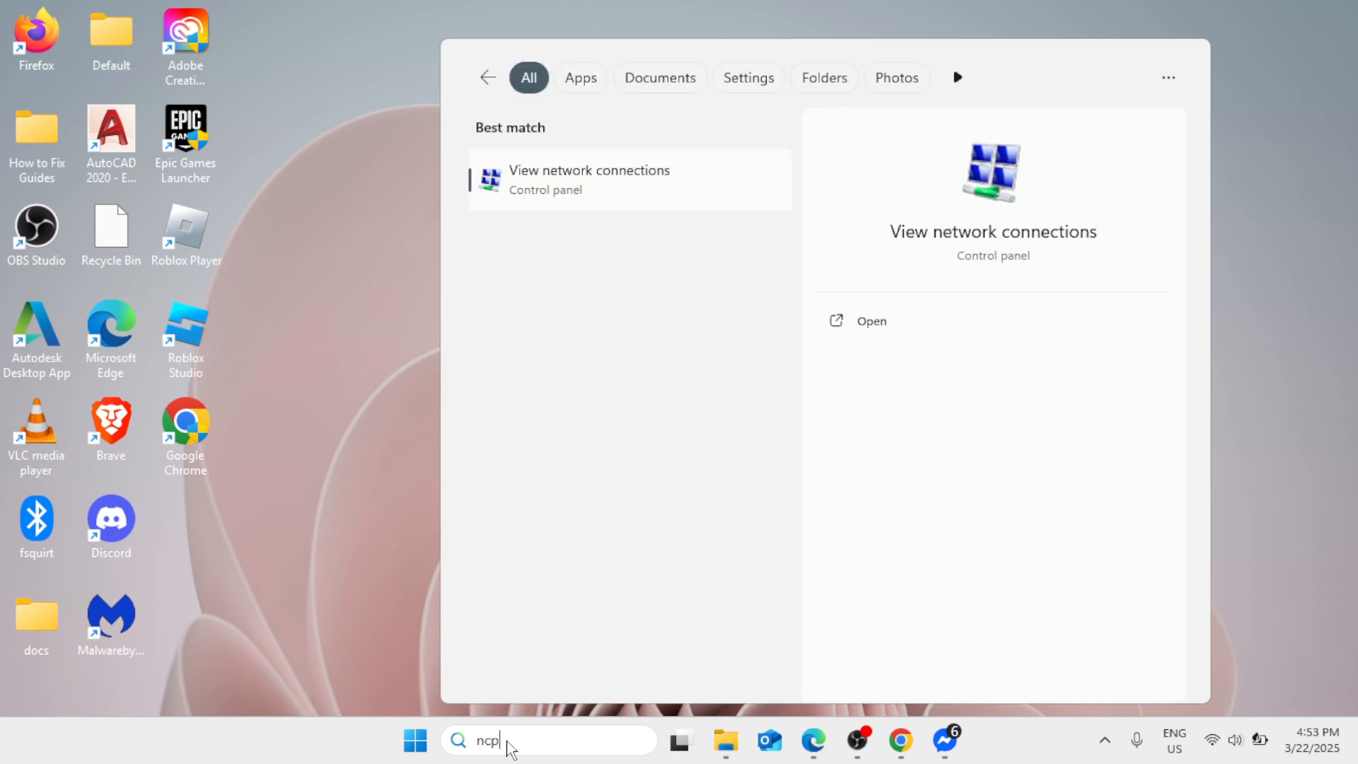
type("a.cpl")
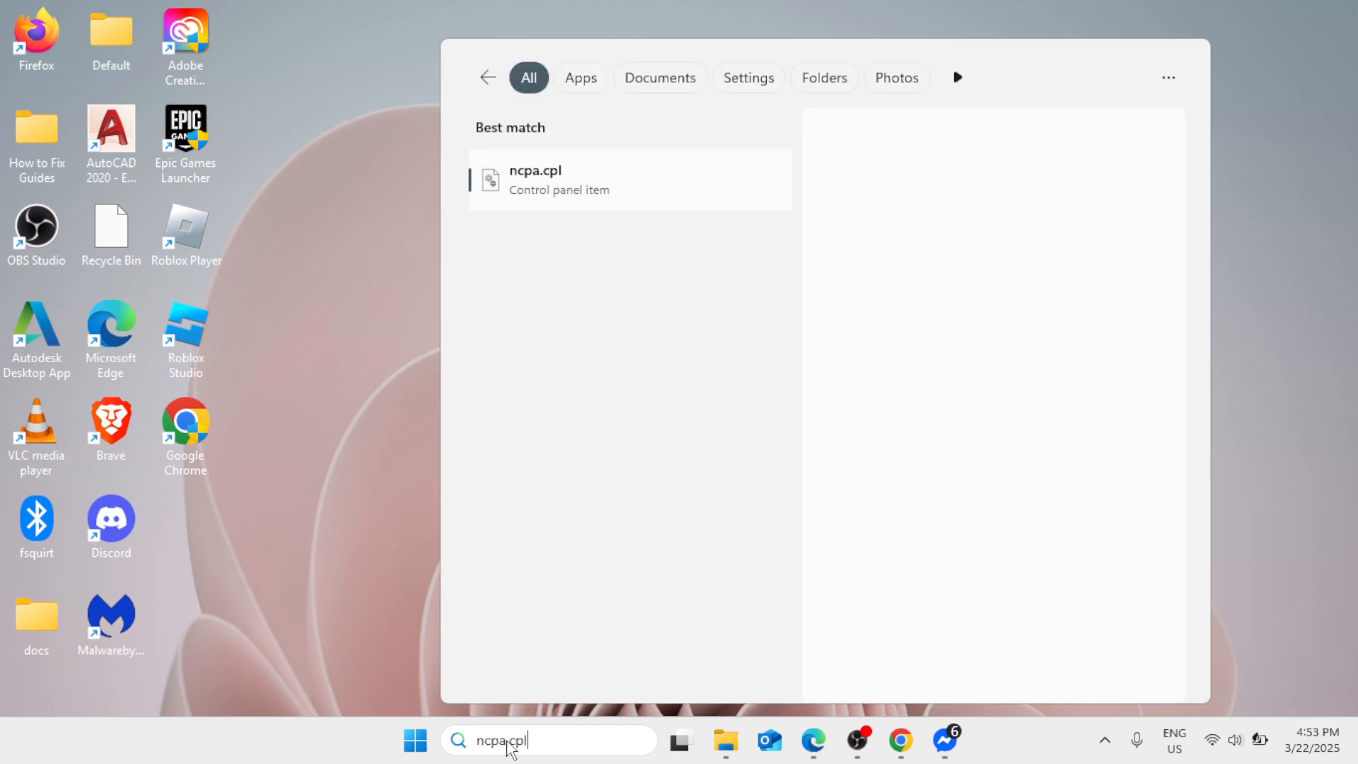
left_click(584, 197)
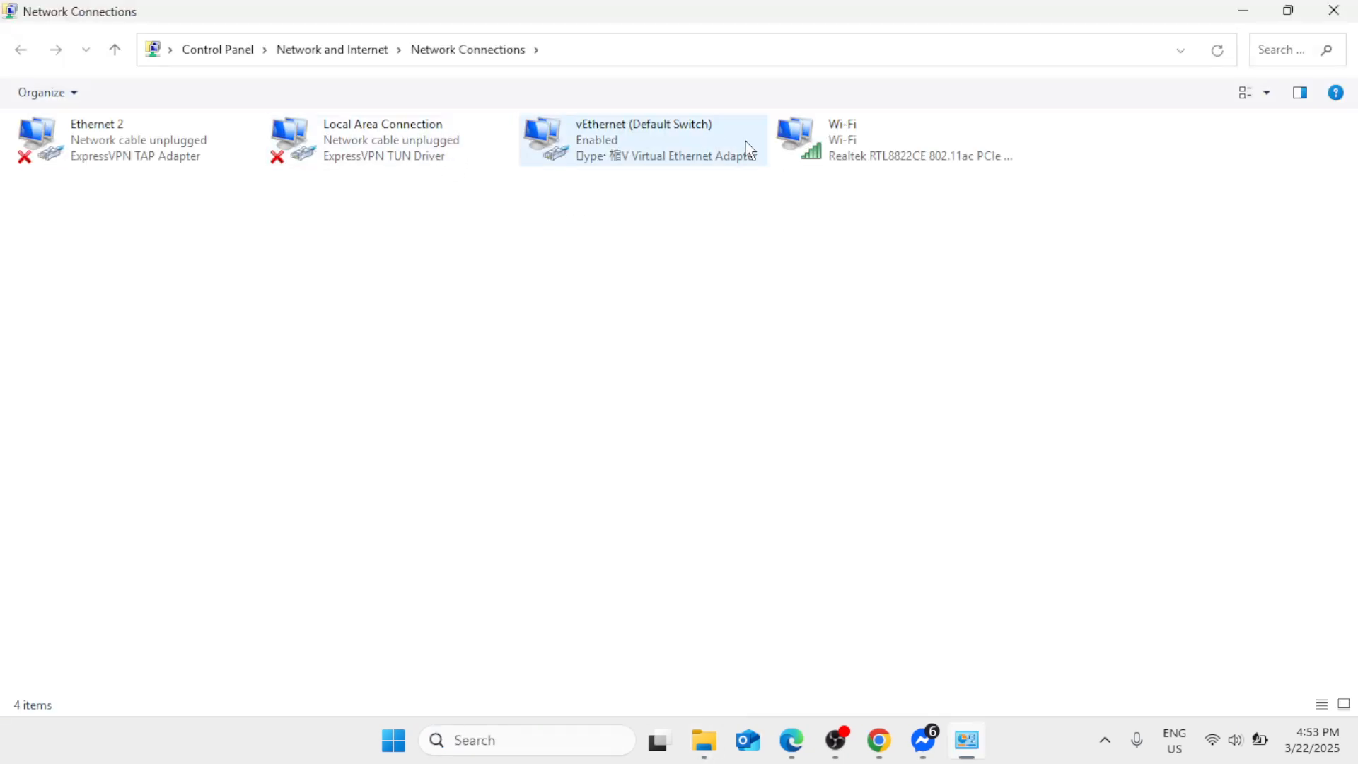
Step: Restart the Wi-Fi adapter by disabling it and enabling it again
left_click(851, 155)
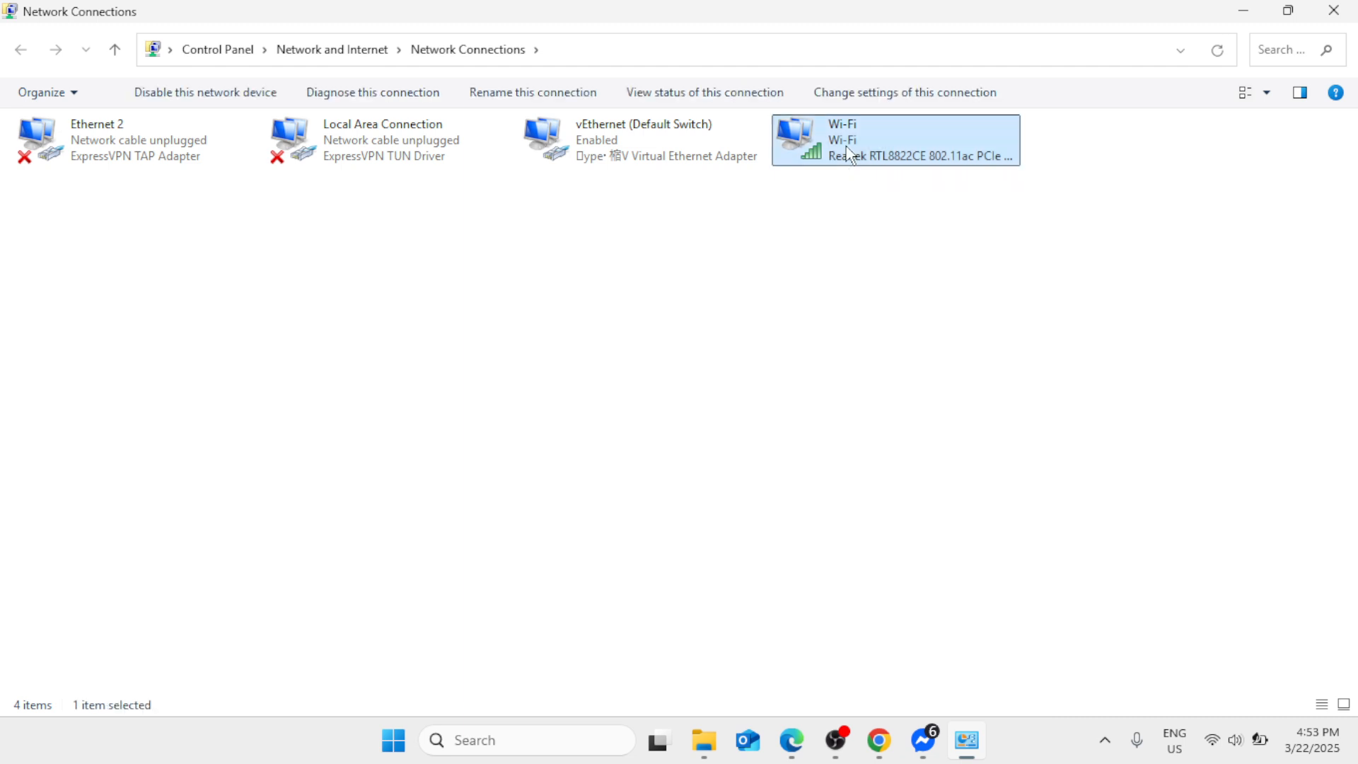
right_click(847, 147)
left_click(903, 162)
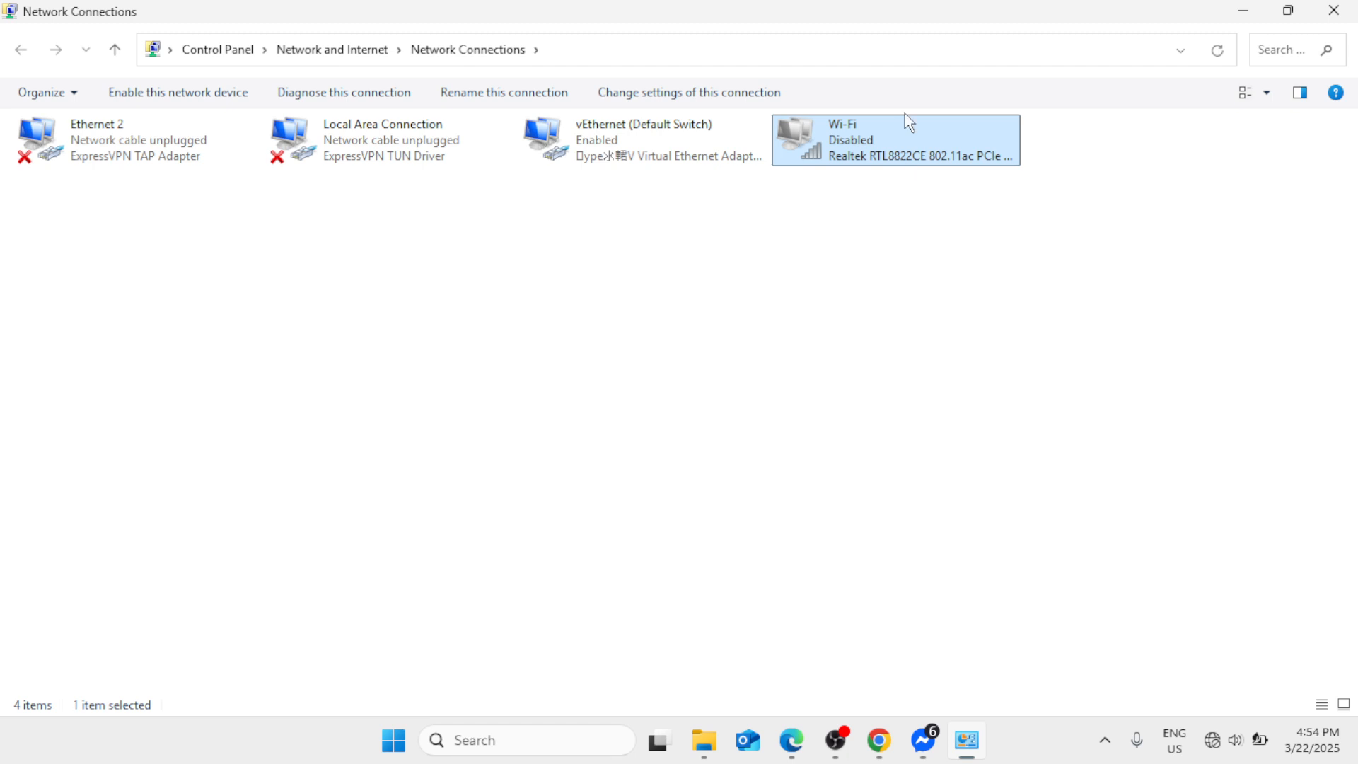
right_click(889, 141)
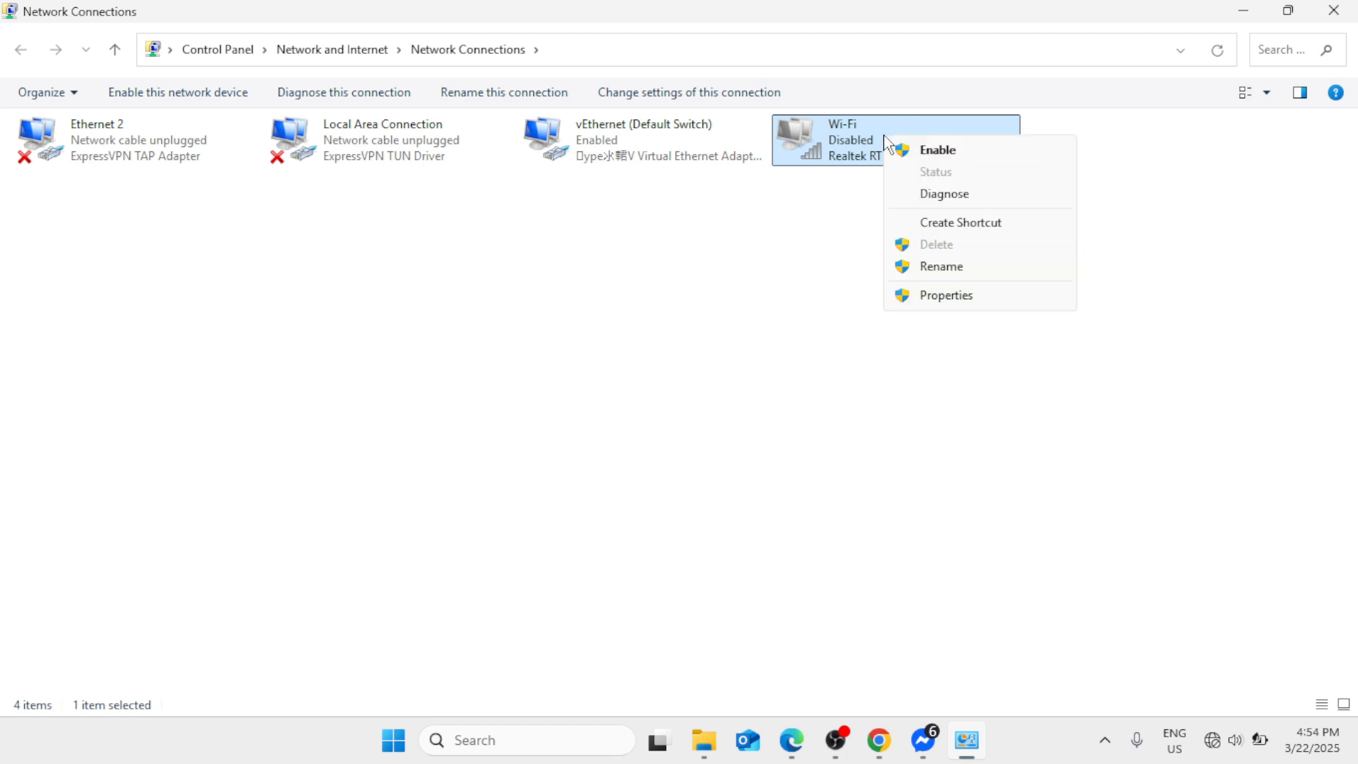
left_click(918, 150)
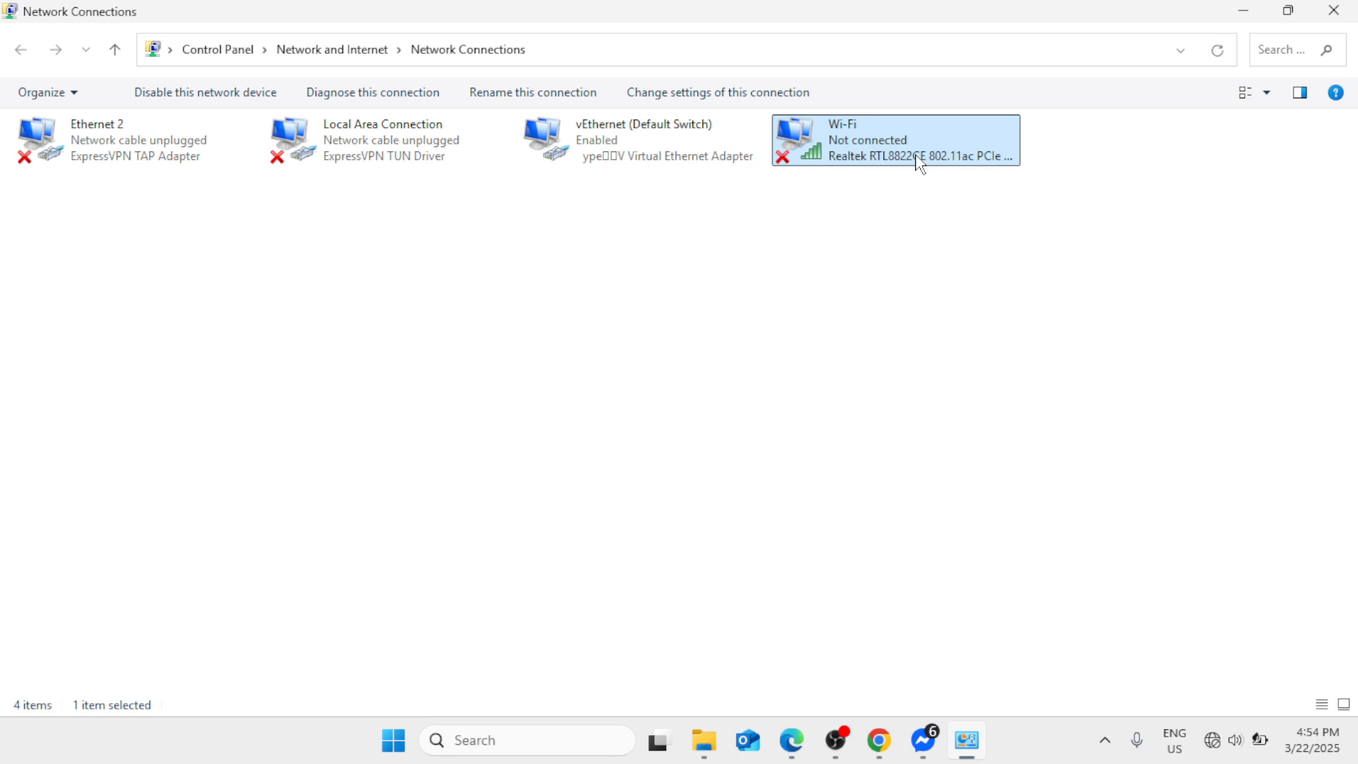
Step: Open the Wi-Fi adapter's properties and leave Internet Protocol Version 6 (TCP/IPv6) unchecked
right_click(851, 140)
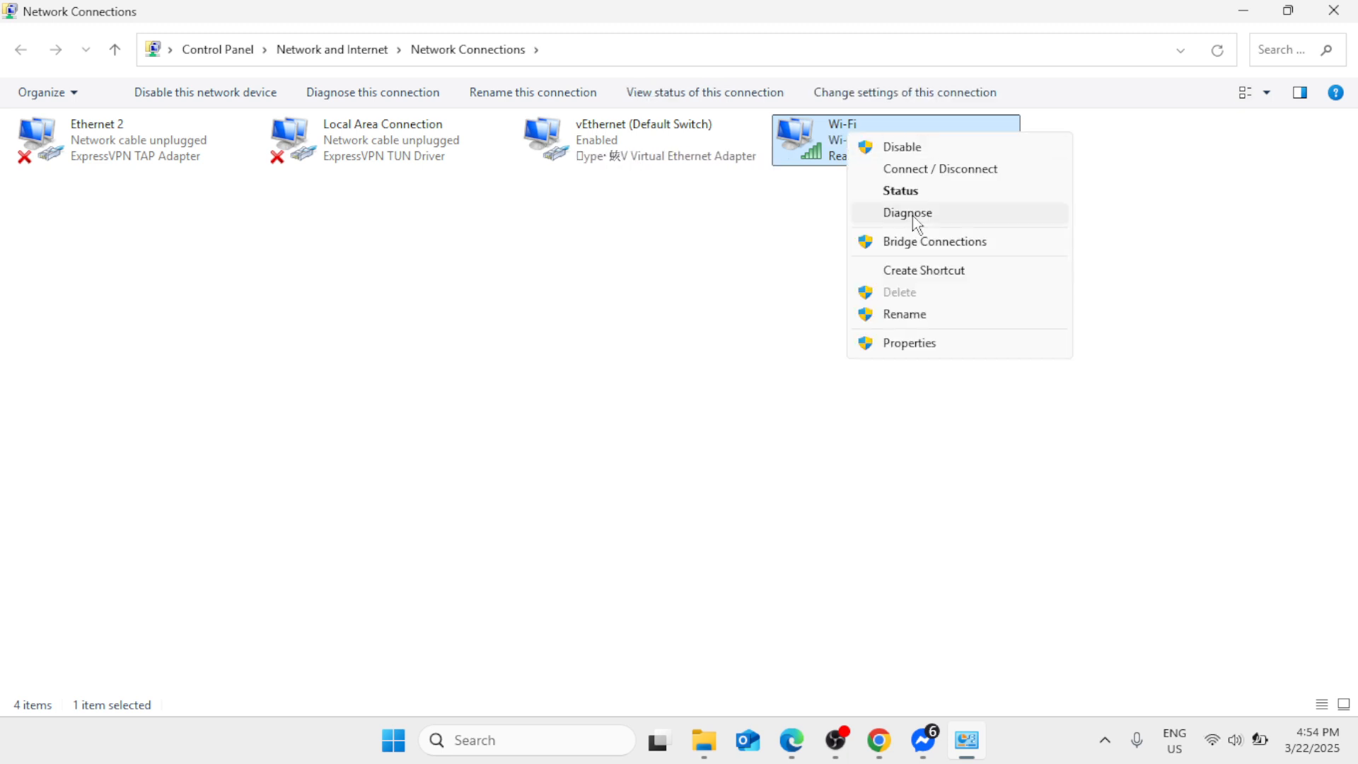
left_click(895, 344)
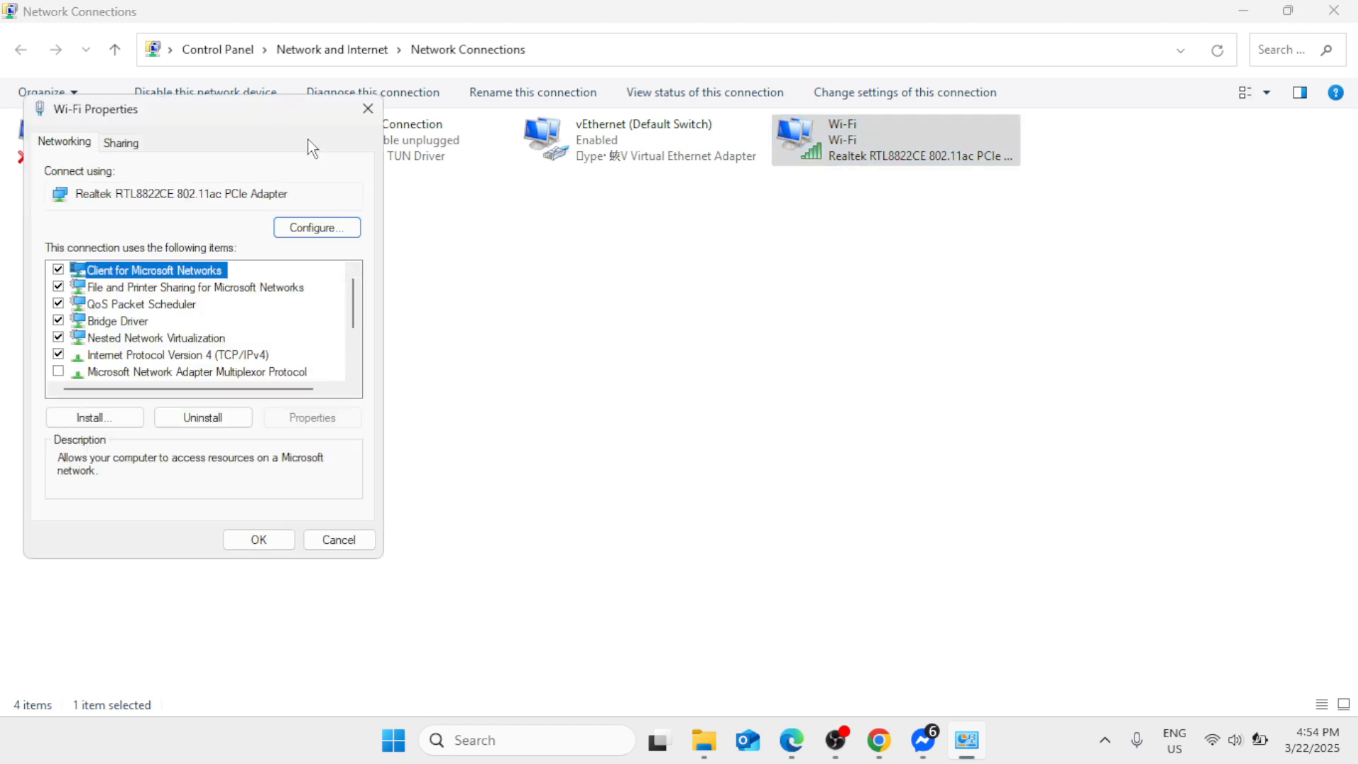
left_click_drag(217, 103, 566, 92)
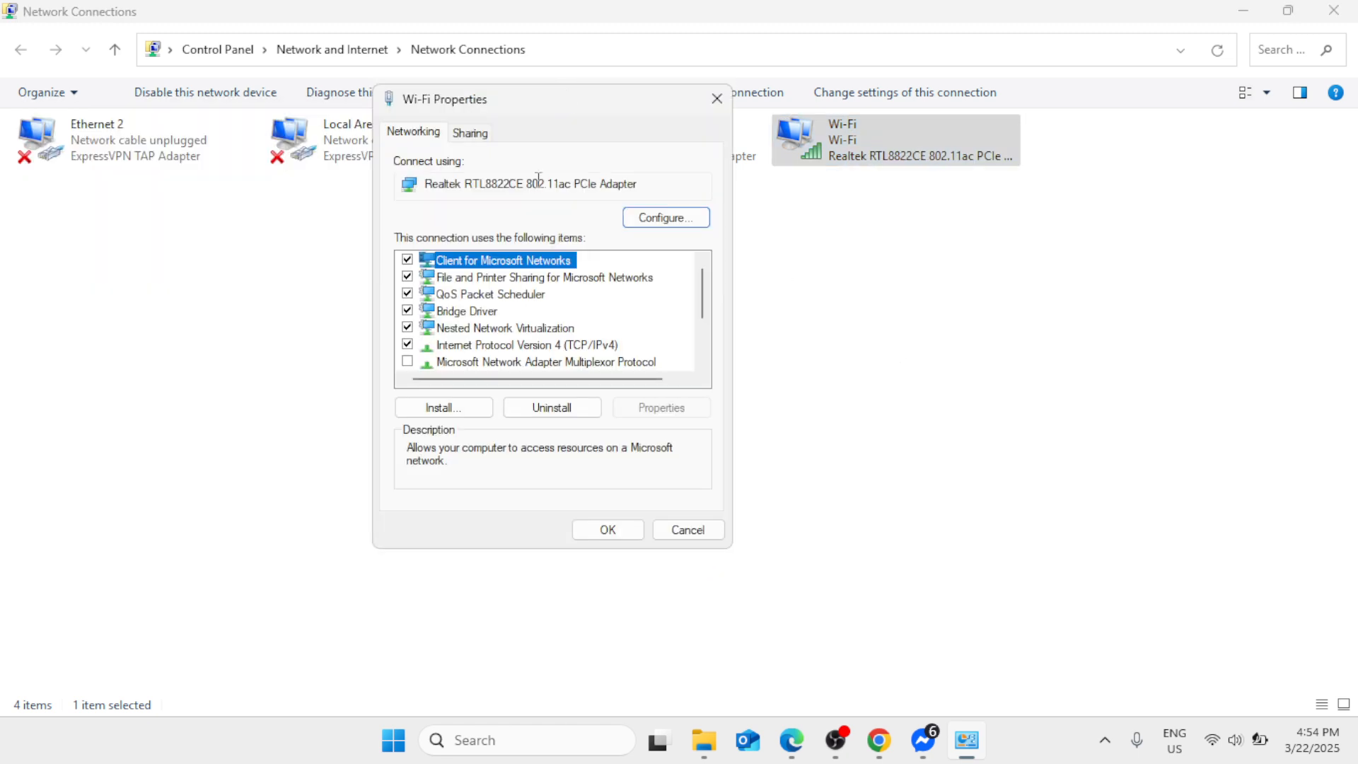
left_click_drag(707, 295, 707, 315)
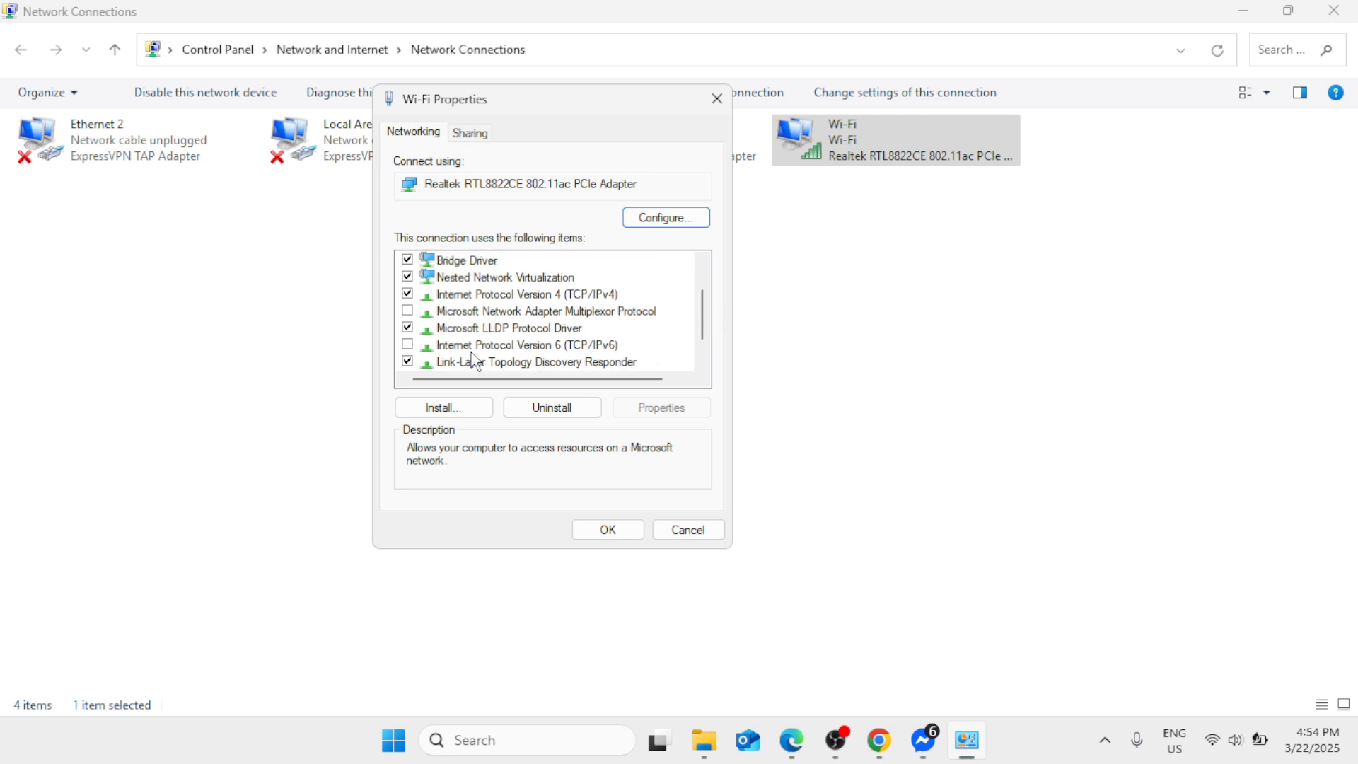
left_click(407, 345)
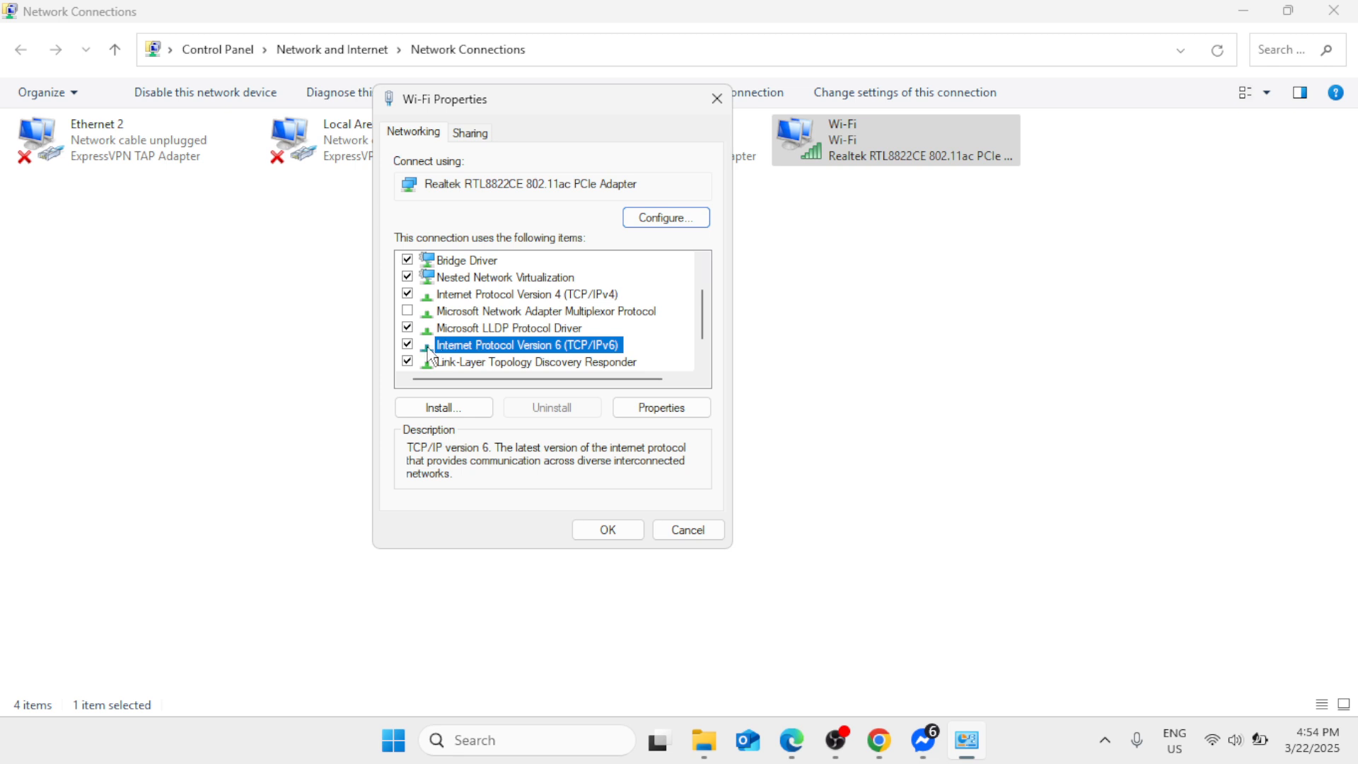
left_click(408, 347)
Step: Set the Wi-Fi adapter's Internet Protocol Version 4 (TCP/IPv4) to obtain the DNS server address automatically, accept both dialogs and close Network Connections
left_click_drag(700, 338, 702, 331)
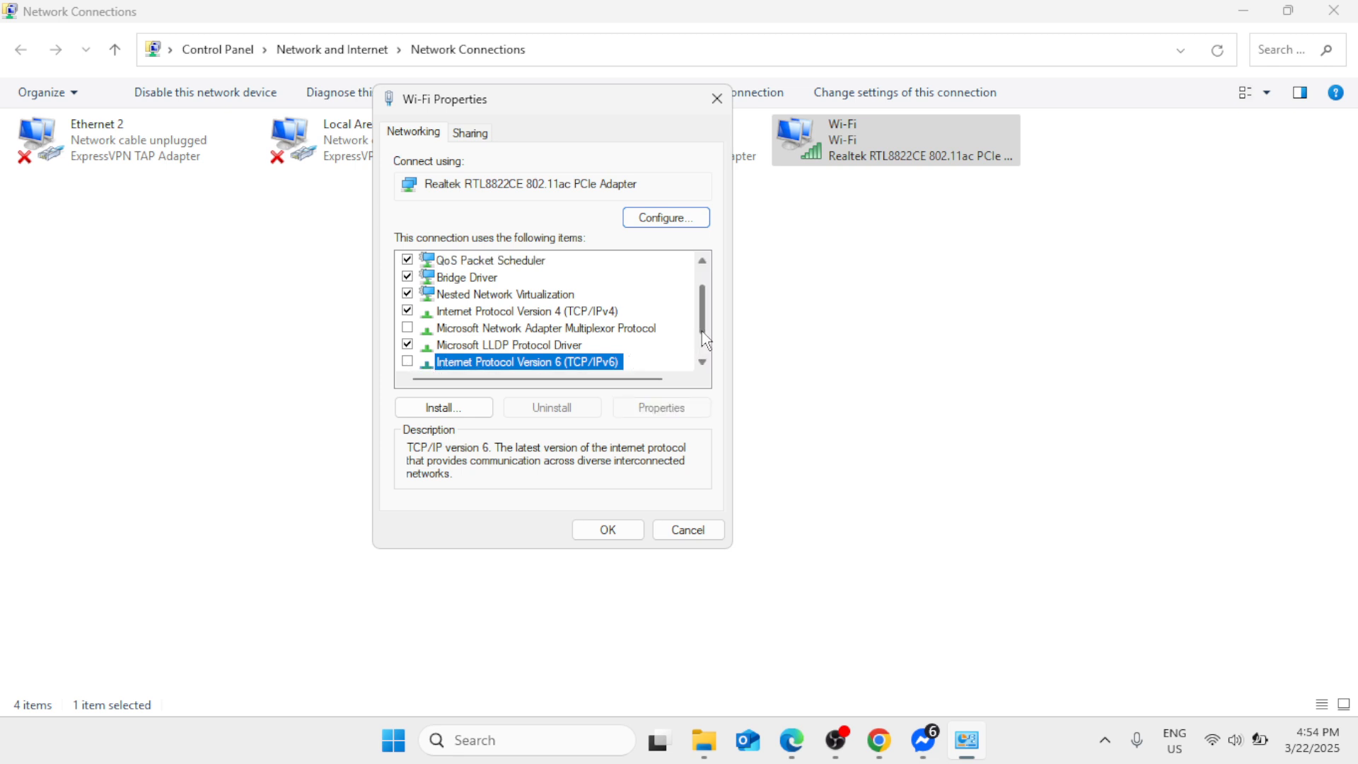
double_click(526, 316)
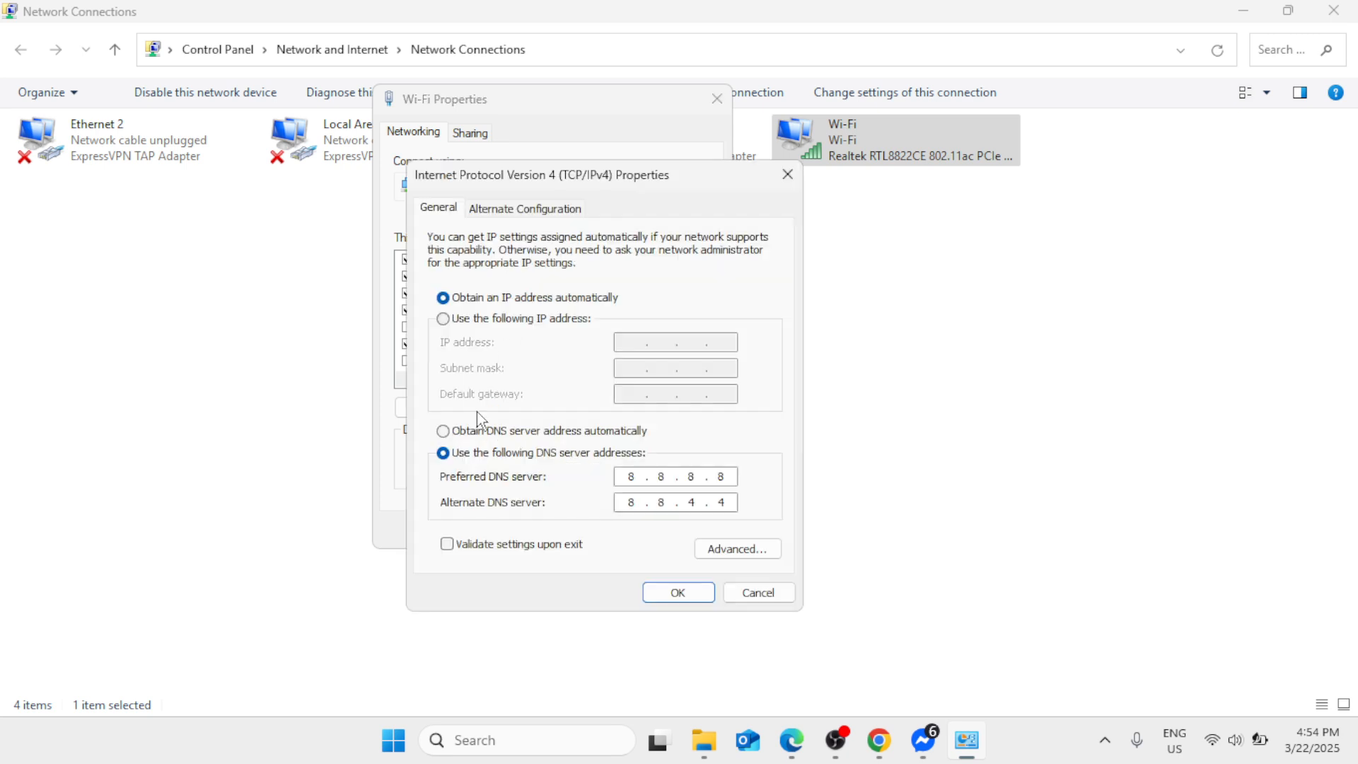
left_click(443, 431)
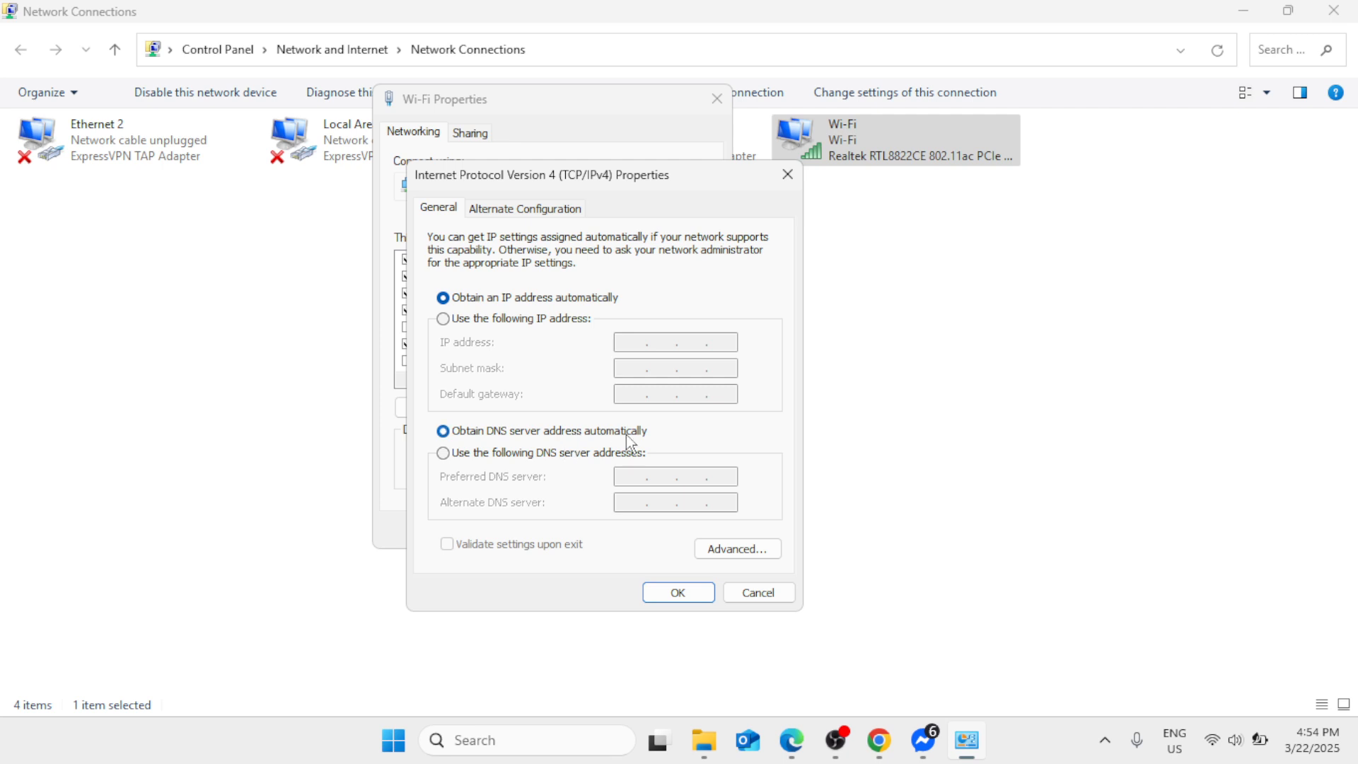
left_click(680, 592)
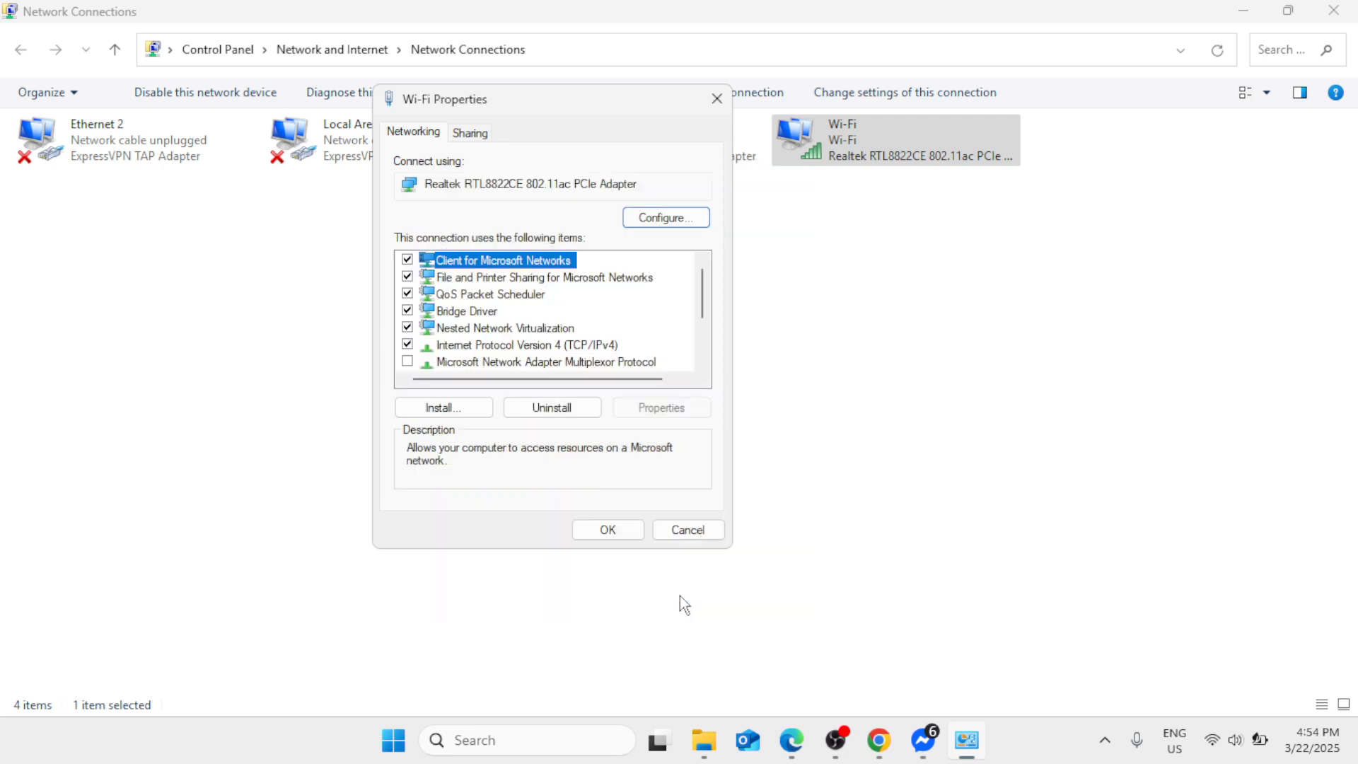
left_click(609, 530)
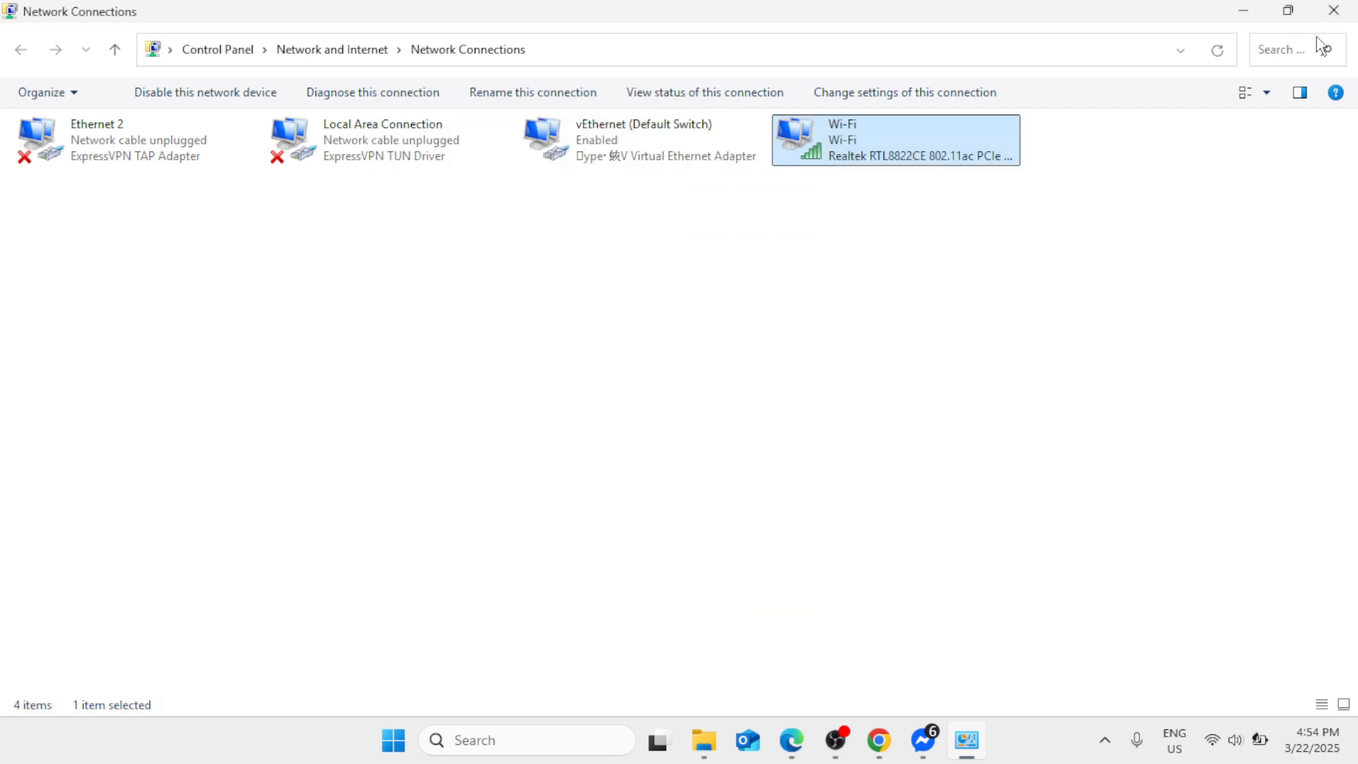
left_click(1331, 11)
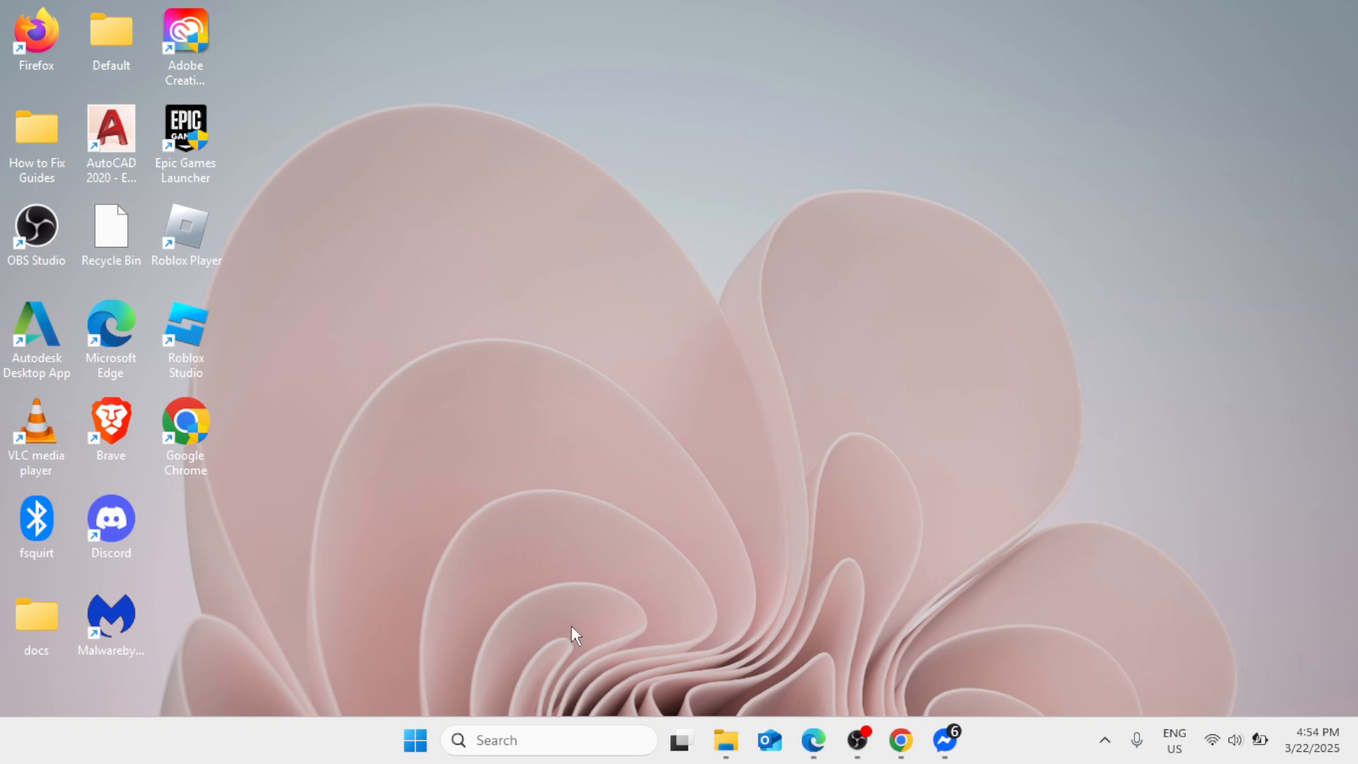
Step: Open the Network reset page under the advanced network settings in Windows Settings
left_click(419, 742)
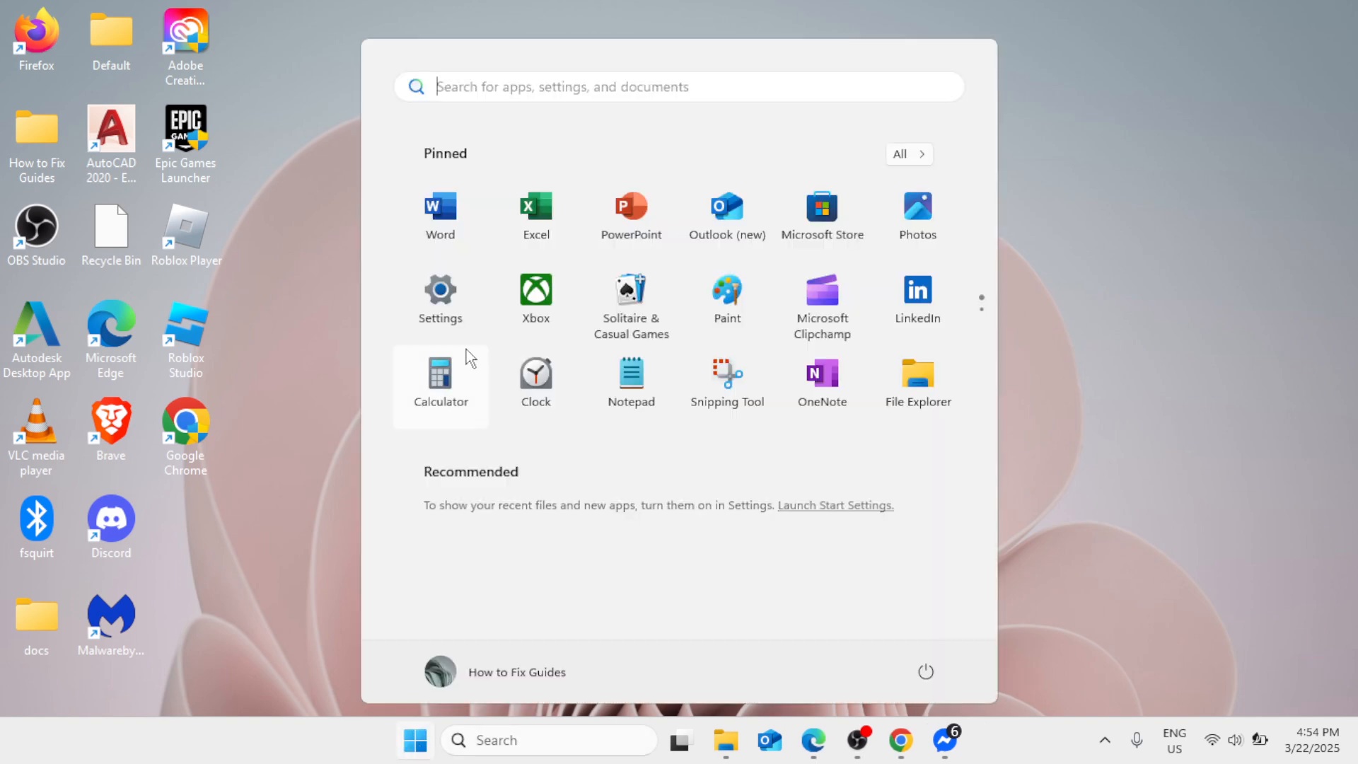
left_click(449, 301)
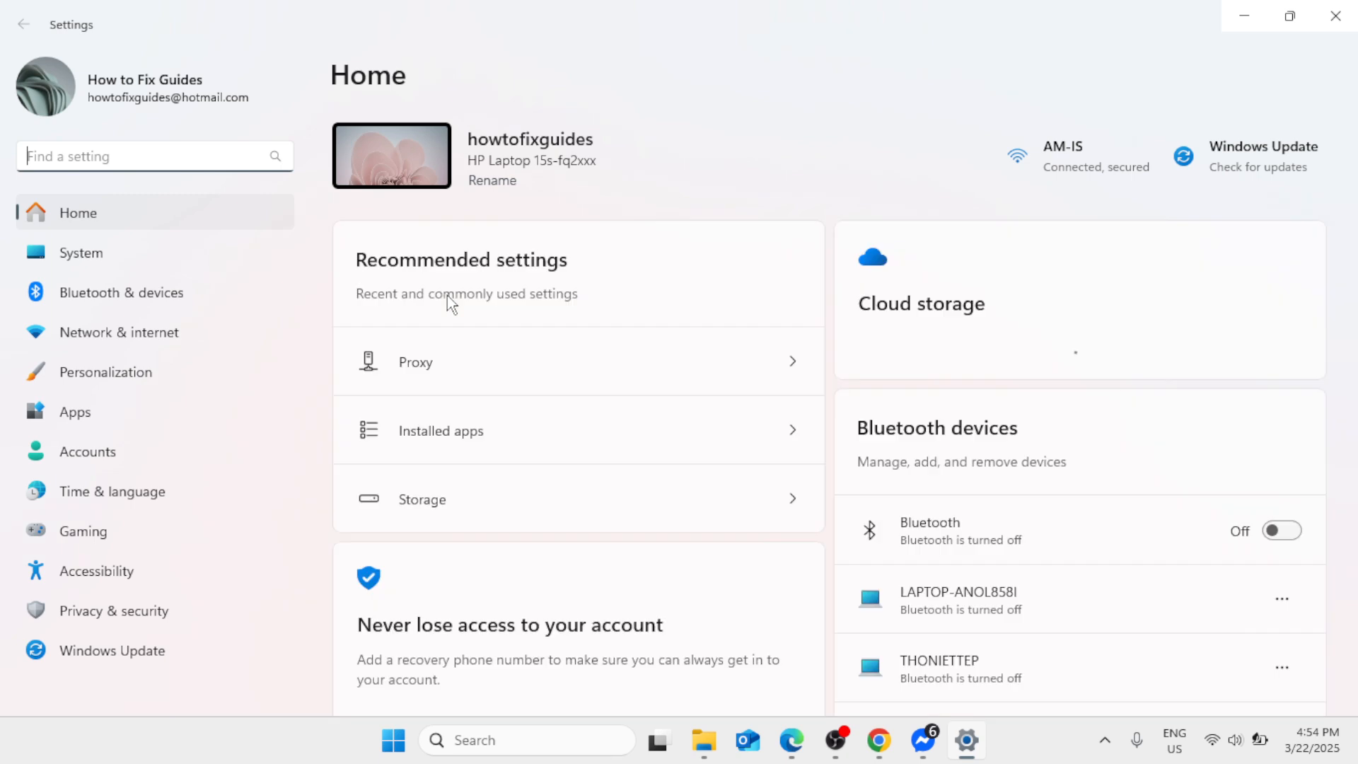
left_click(114, 337)
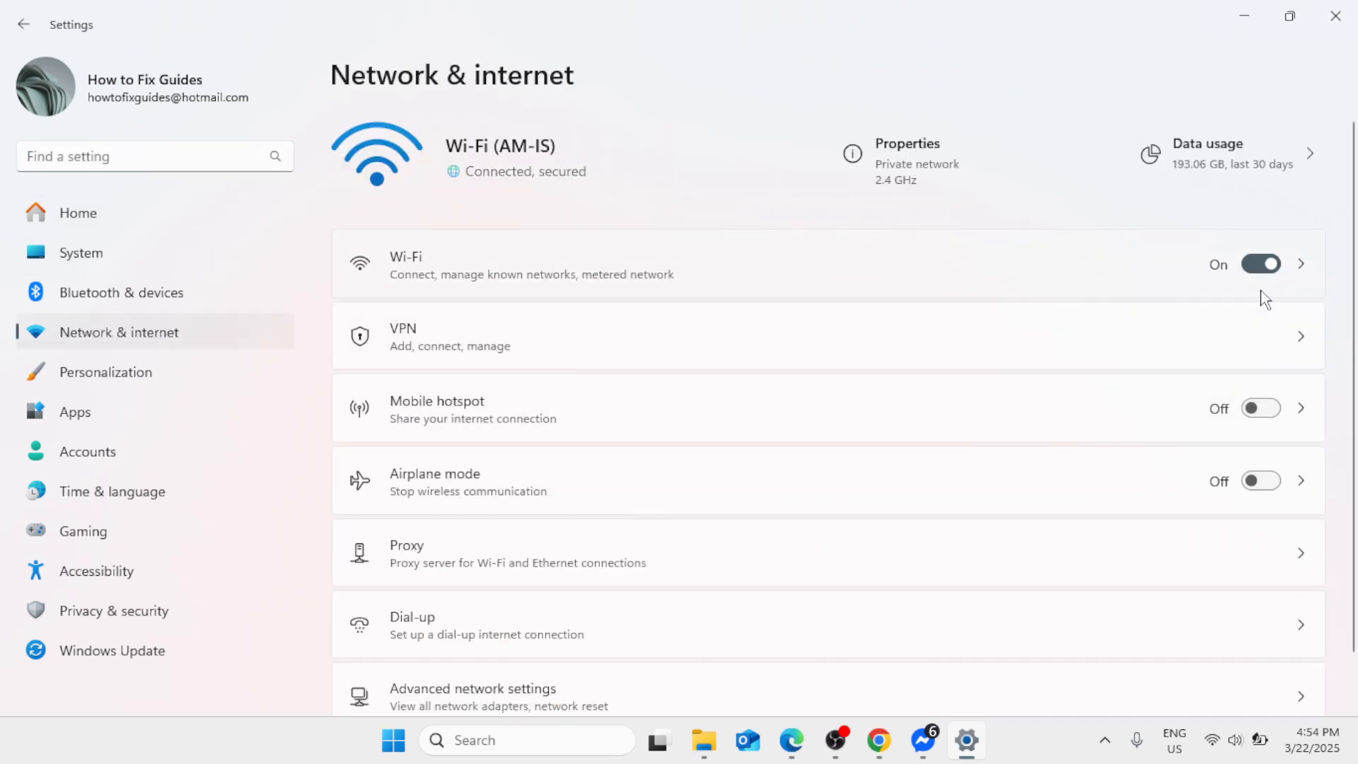
scroll(1349, 346, "down", 1)
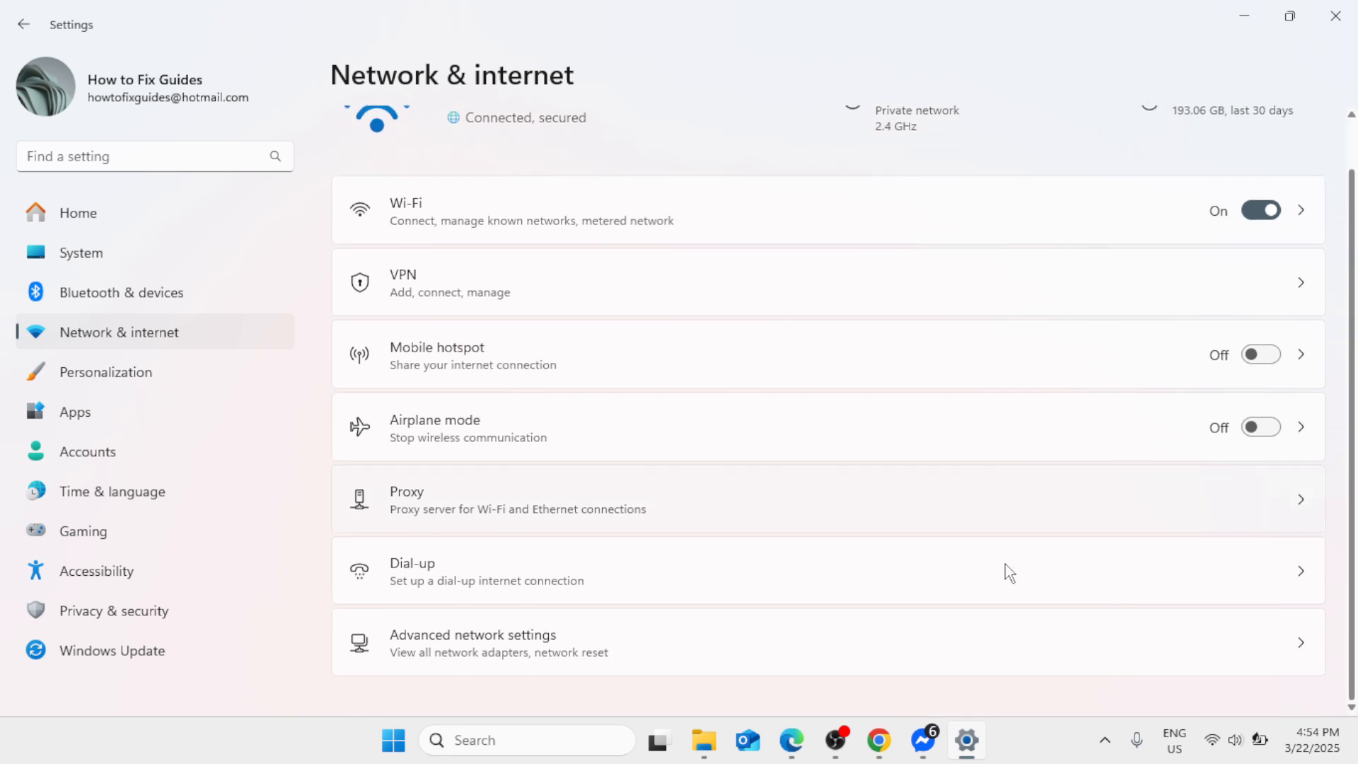
left_click(631, 654)
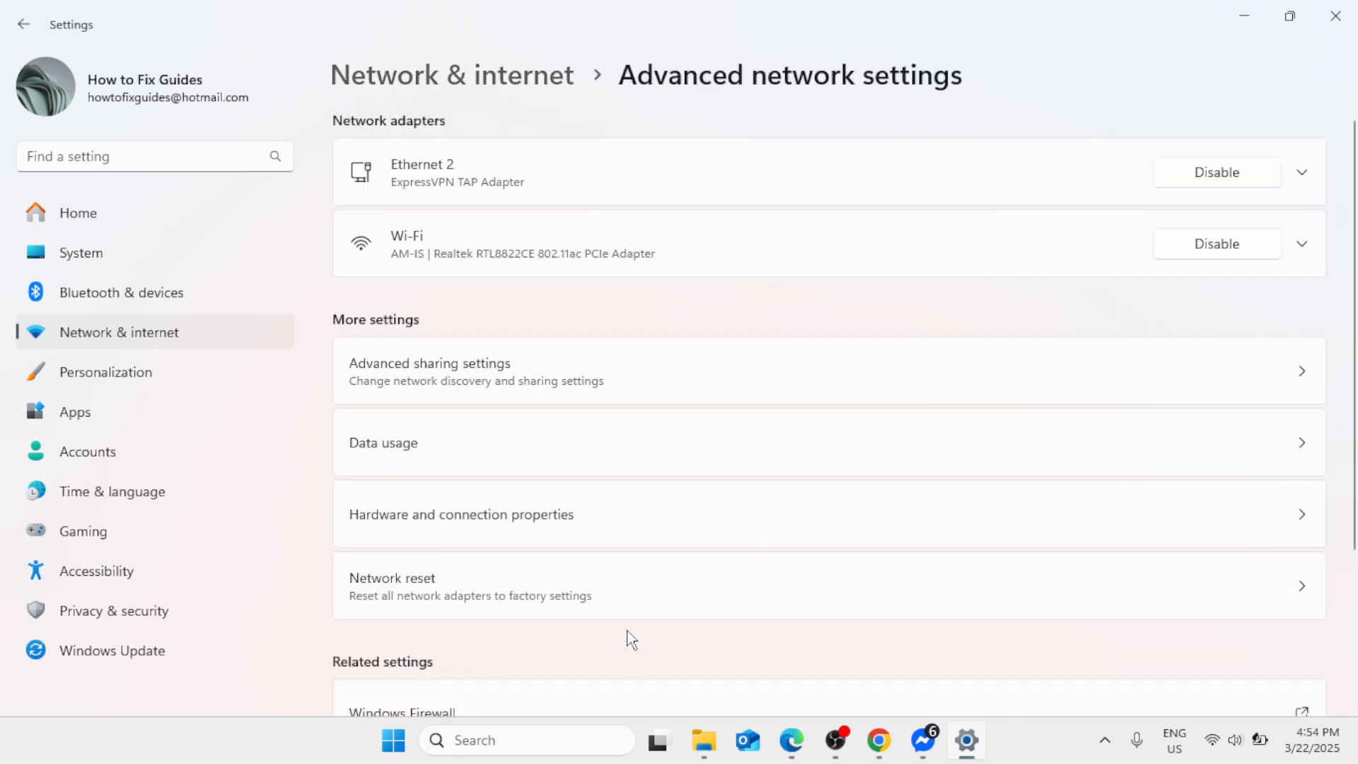
left_click(435, 601)
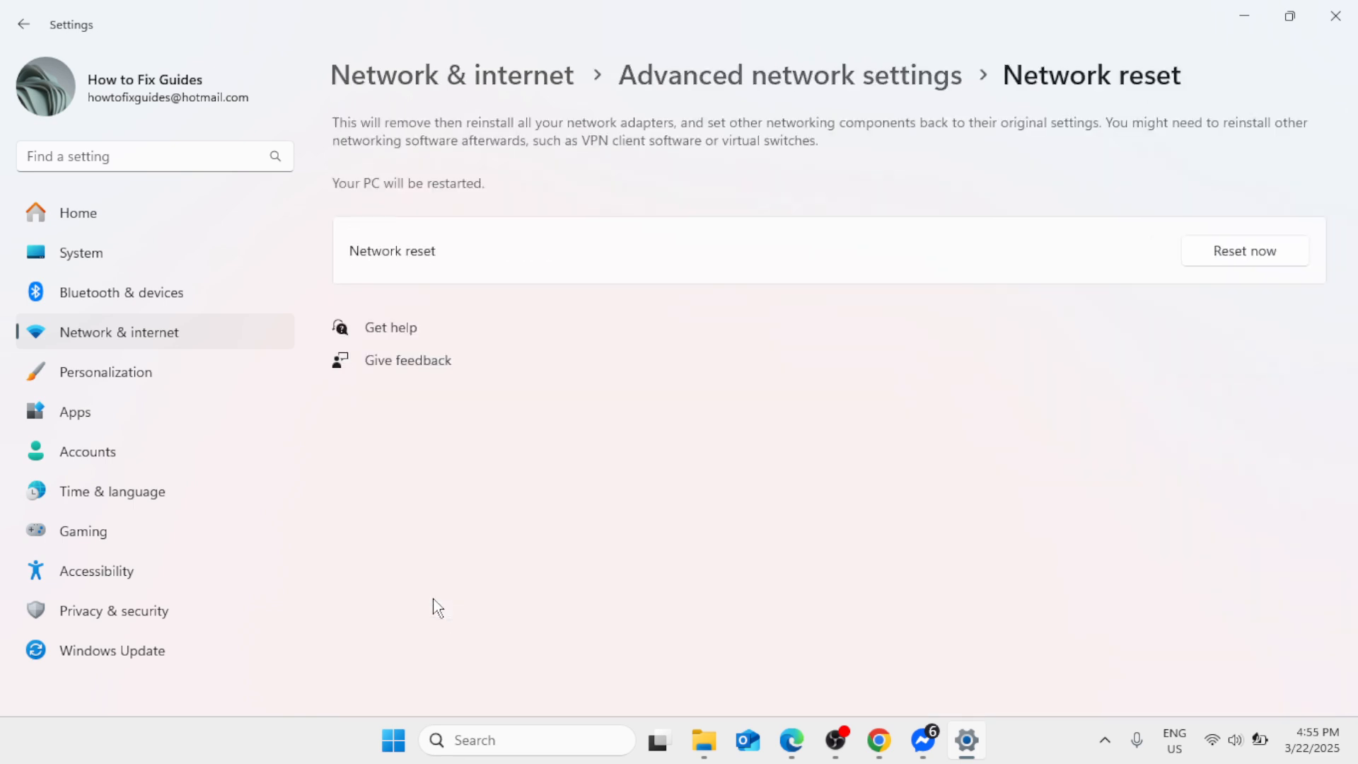